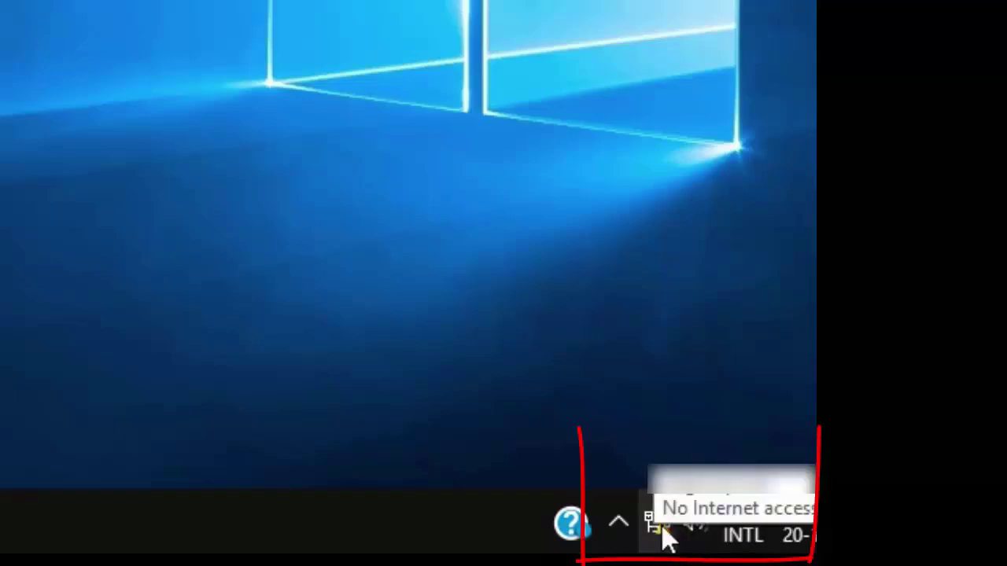
{"action": "left_click", "coordinate": [663, 532]}
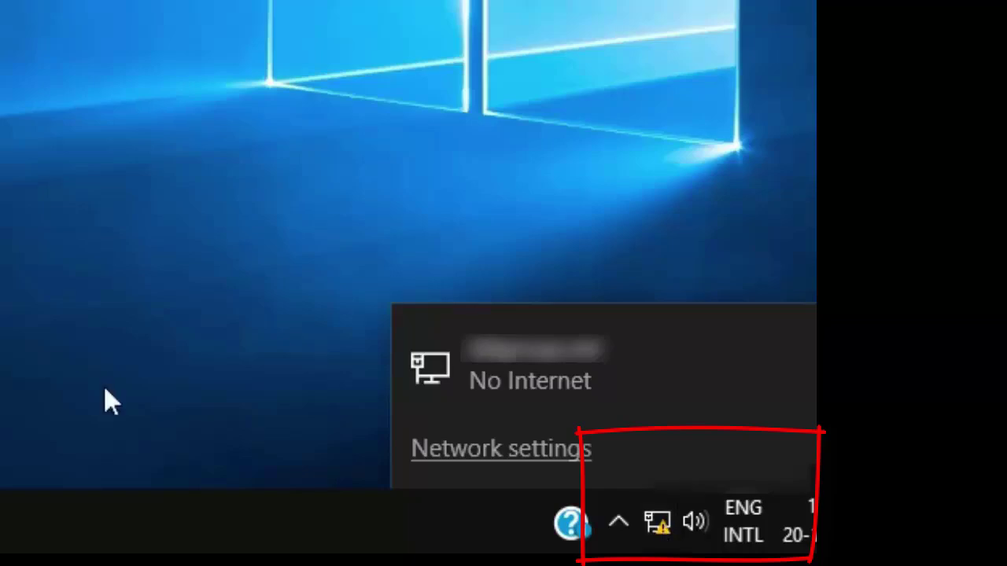
{"action": "left_click", "coordinate": [563, 449]}
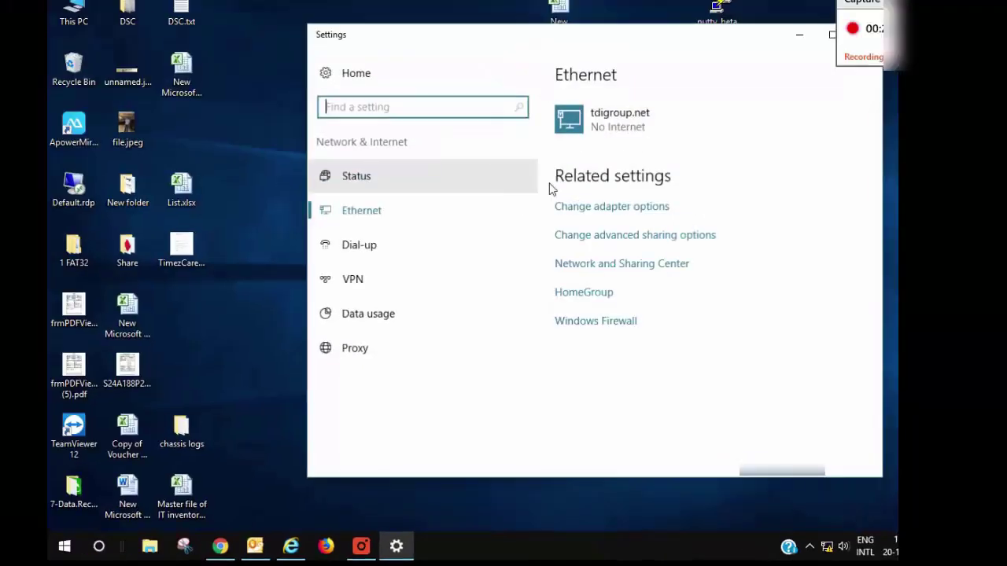
{"action": "left_click", "coordinate": [600, 208]}
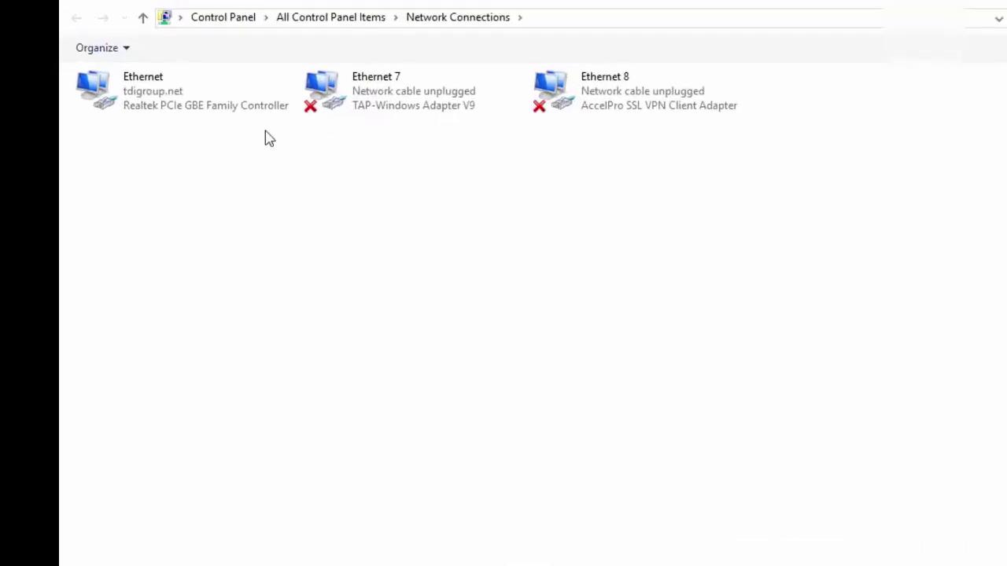
{"action": "left_click", "coordinate": [159, 101]}
{"action": "right_click", "coordinate": [159, 101]}
{"action": "key", "text": "Escape"}
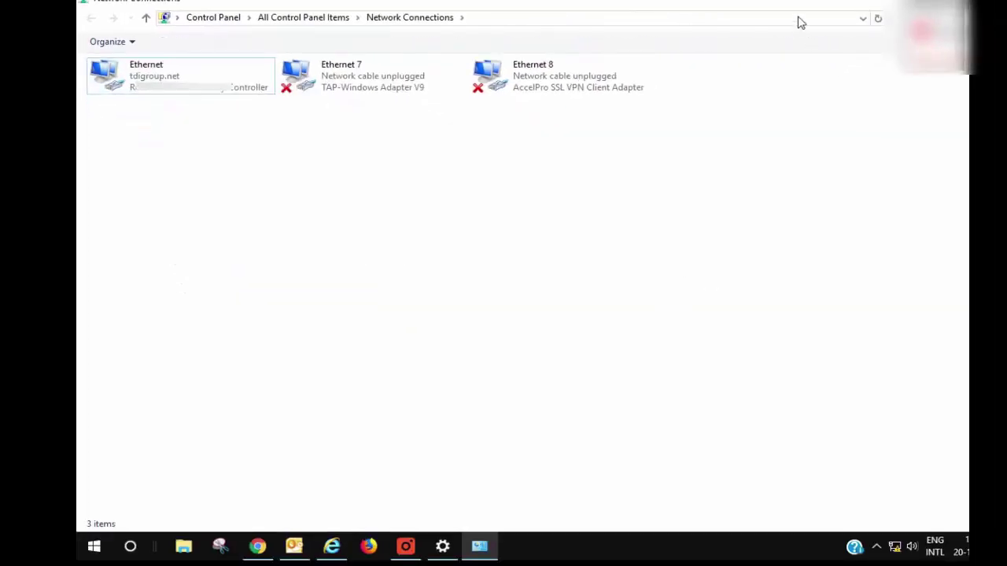
{"action": "double_click", "coordinate": [800, 7]}
{"action": "left_click", "coordinate": [889, 56]}
{"action": "left_click_drag", "start_coordinate": [834, 37], "coordinate": [640, 46]}
{"action": "left_click", "coordinate": [732, 44]}
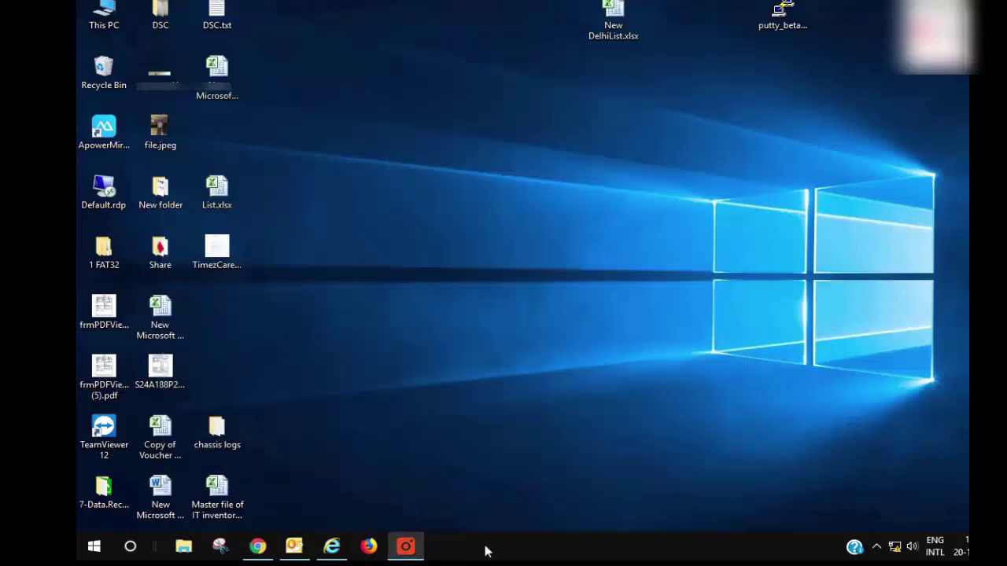
Step: Open the Internet Protocol Version 4 (TCP/IPv4) properties of the Realtek Ethernet adapter from the network settings
{"action": "left_click", "coordinate": [895, 549]}
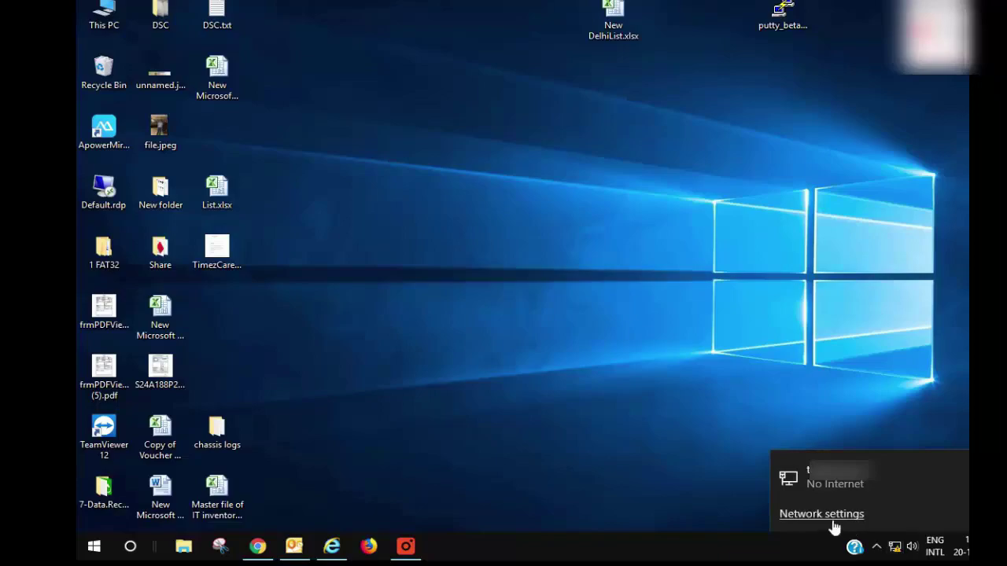
{"action": "left_click", "coordinate": [899, 551]}
{"action": "left_click", "coordinate": [898, 551]}
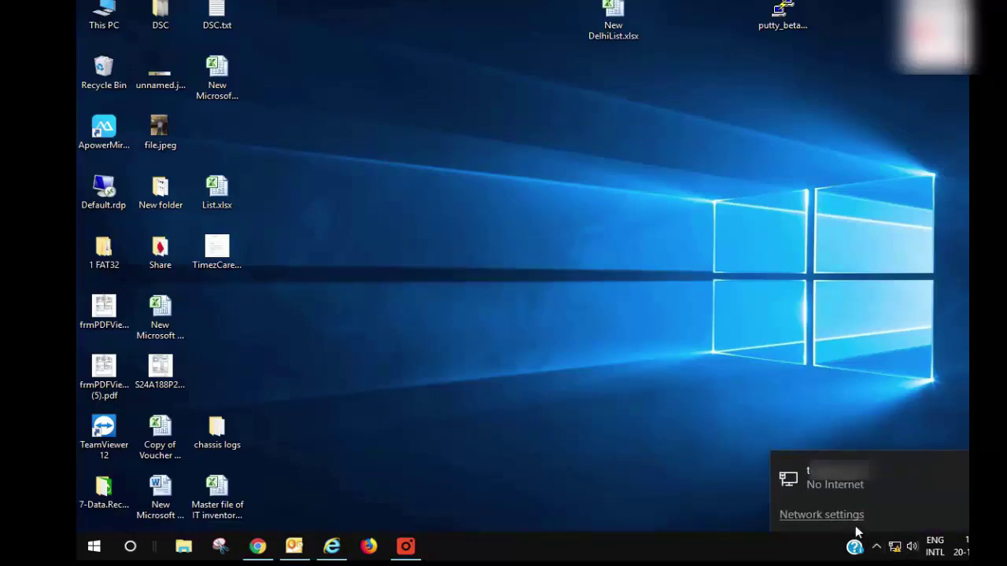
{"action": "left_click", "coordinate": [823, 514]}
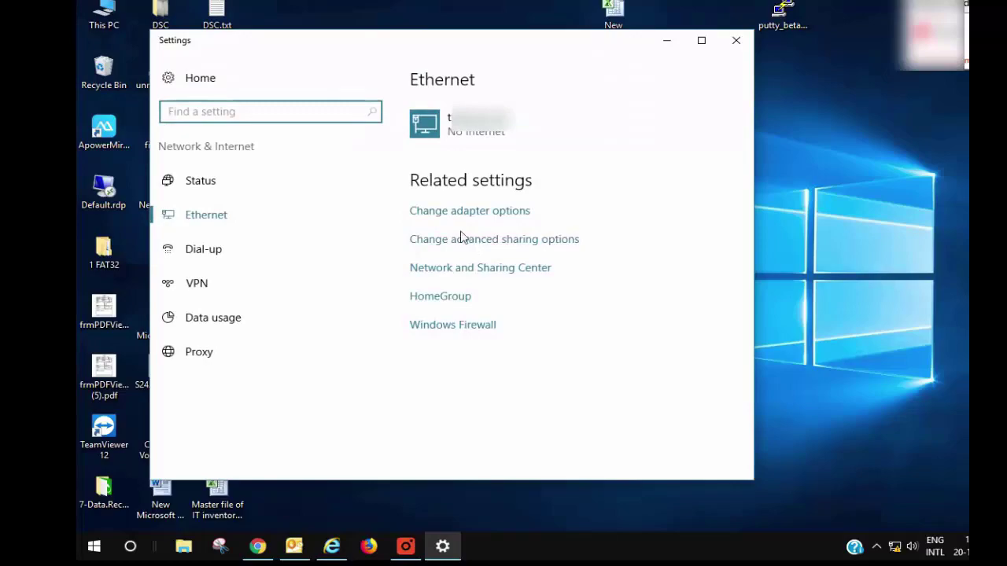
{"action": "left_click", "coordinate": [487, 214]}
{"action": "right_click", "coordinate": [393, 140]}
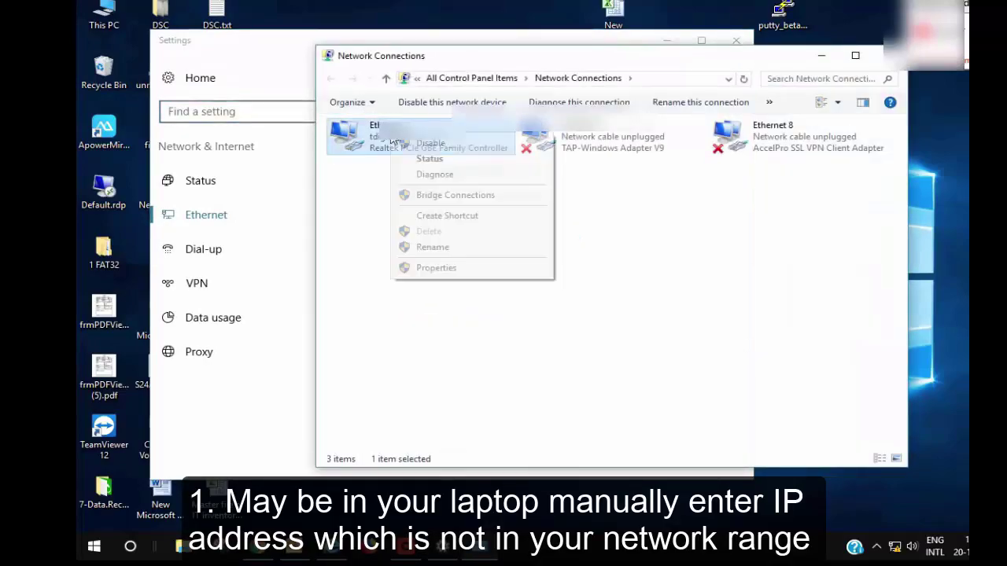
{"action": "left_click", "coordinate": [435, 269]}
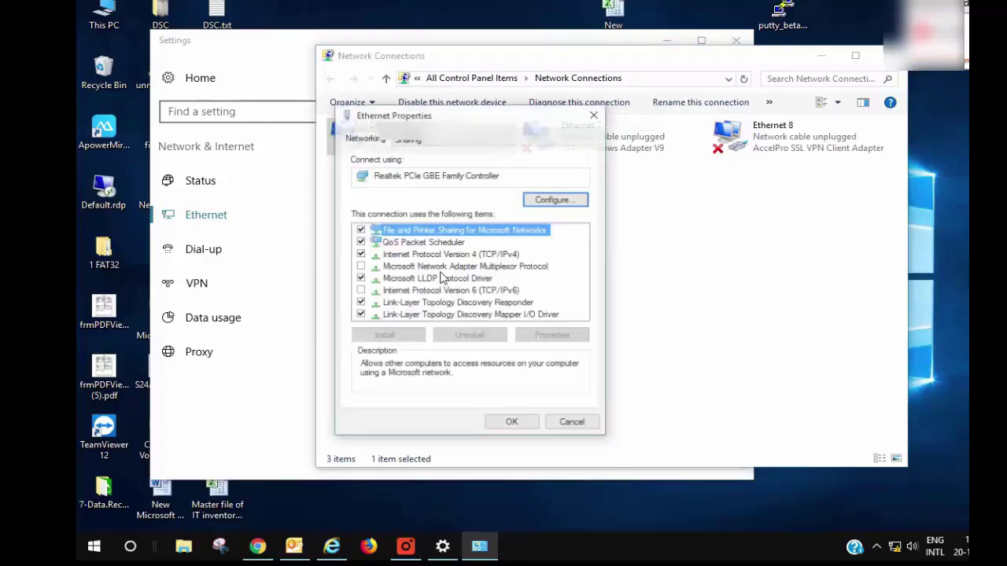
{"action": "double_click", "coordinate": [492, 254]}
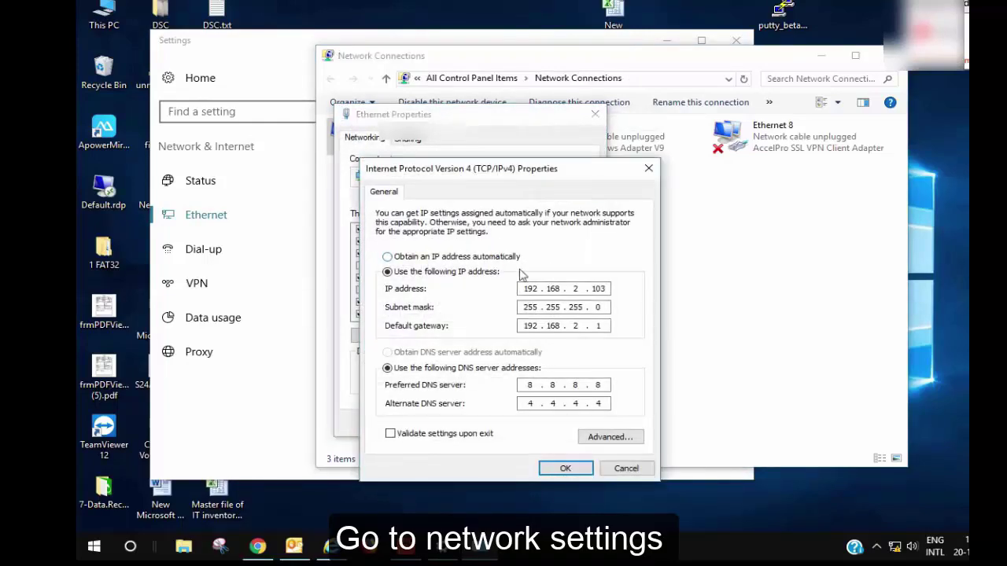
{"action": "left_click_drag", "start_coordinate": [551, 180], "coordinate": [501, 126]}
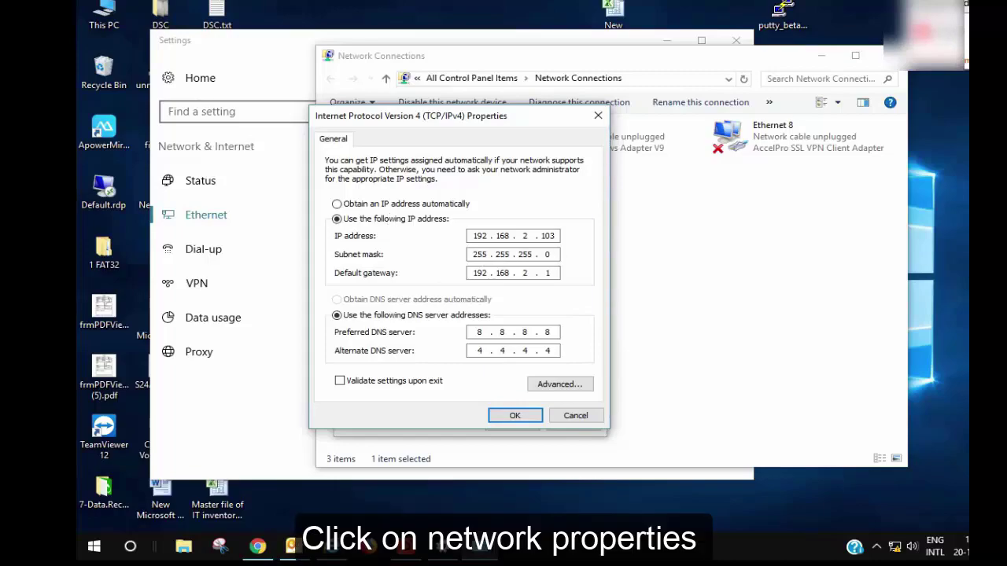
Step: Set the Ethernet adapter to obtain both its IP address and DNS server address automatically, and apply the settings
{"action": "left_click", "coordinate": [400, 206]}
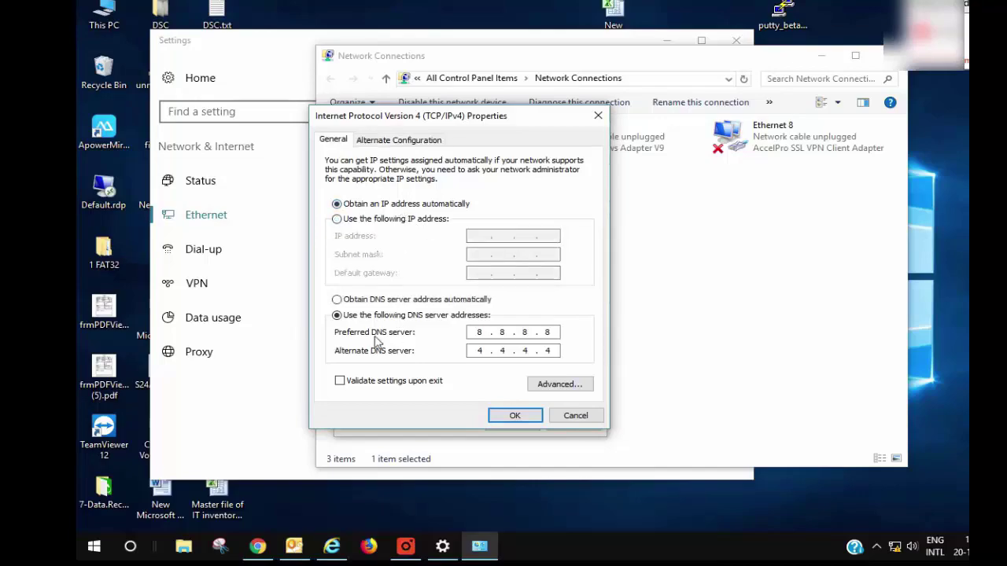
{"action": "left_click", "coordinate": [375, 302]}
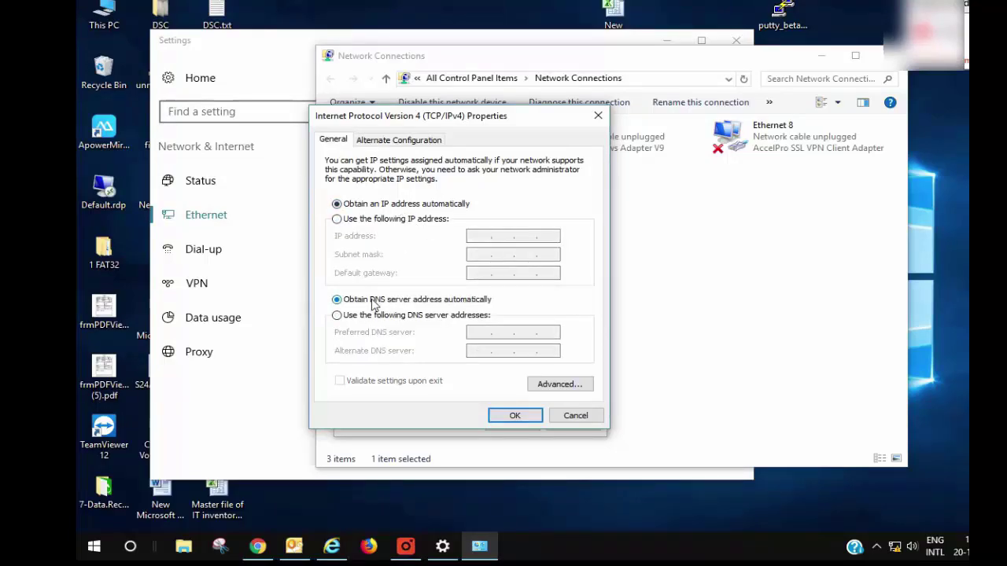
{"action": "left_click", "coordinate": [513, 415]}
{"action": "left_click", "coordinate": [517, 429]}
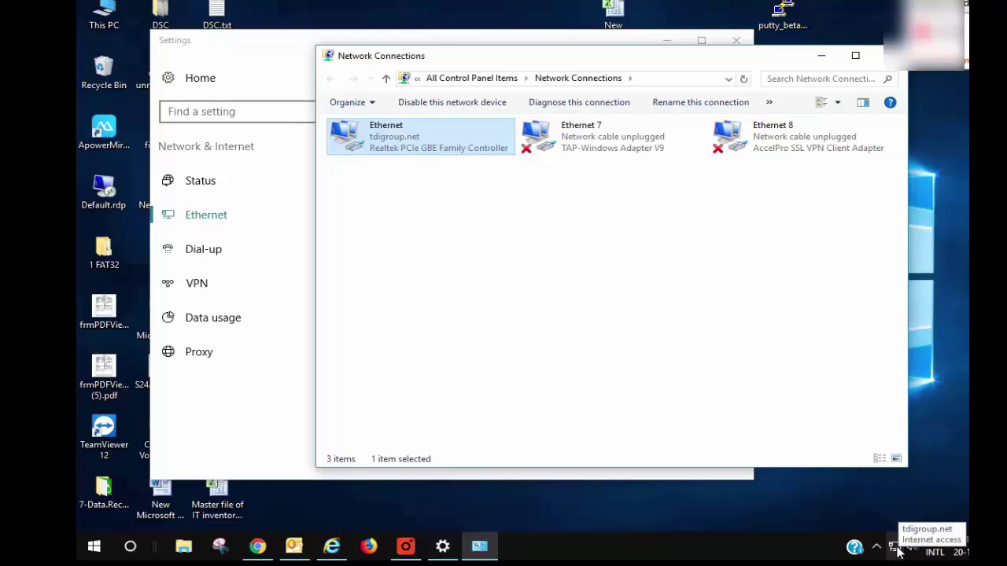
Step: Give the Ethernet adapter the static IPv4 address 192.168.1.8 with subnet mask 255.255.255.0 and default gateway 192.168.1.1
{"action": "right_click", "coordinate": [387, 147]}
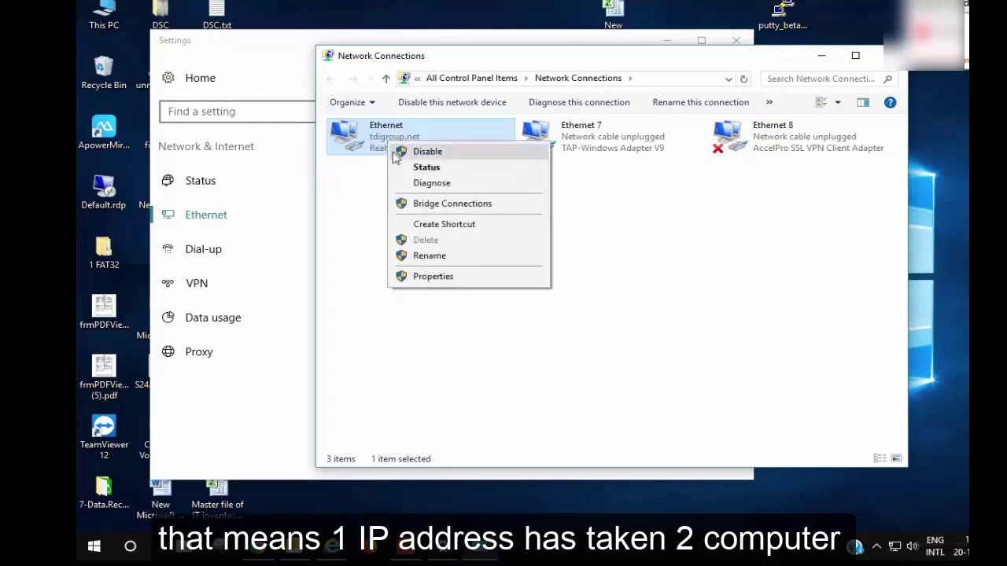
{"action": "left_click", "coordinate": [443, 277]}
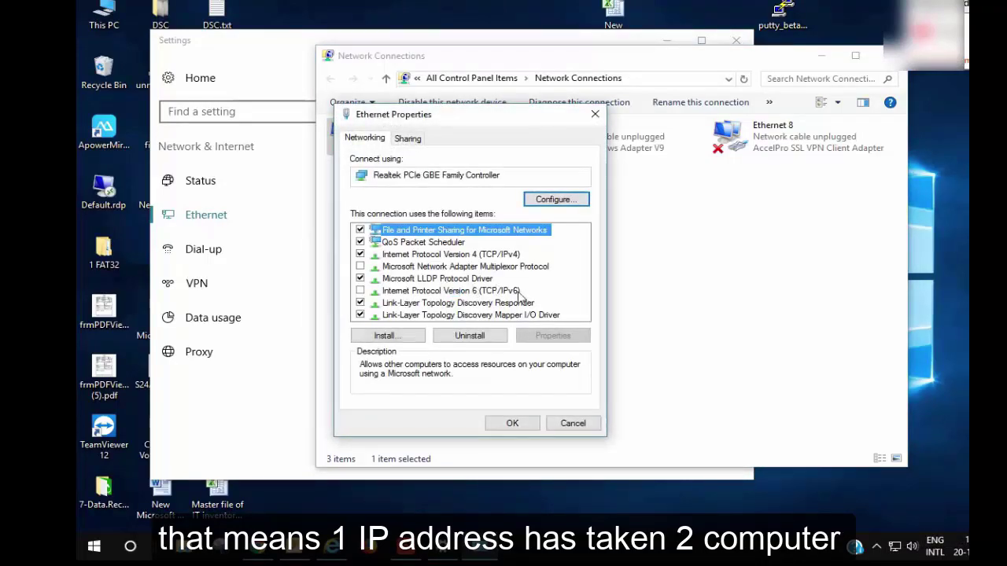
{"action": "left_click", "coordinate": [488, 256]}
{"action": "double_click", "coordinate": [487, 260]}
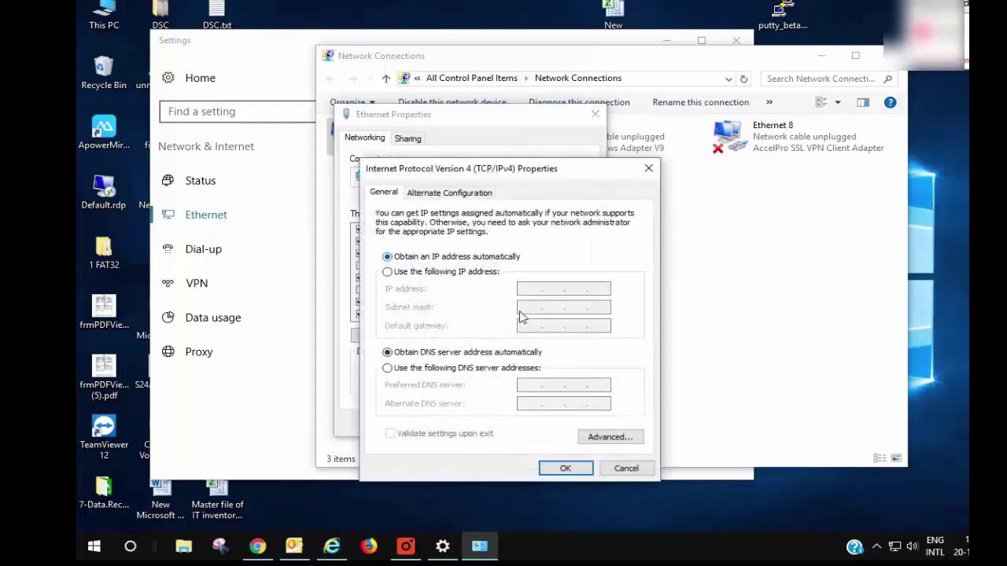
{"action": "left_click", "coordinate": [419, 272]}
{"action": "type", "text": "192 . 168 . 1 . 1"}
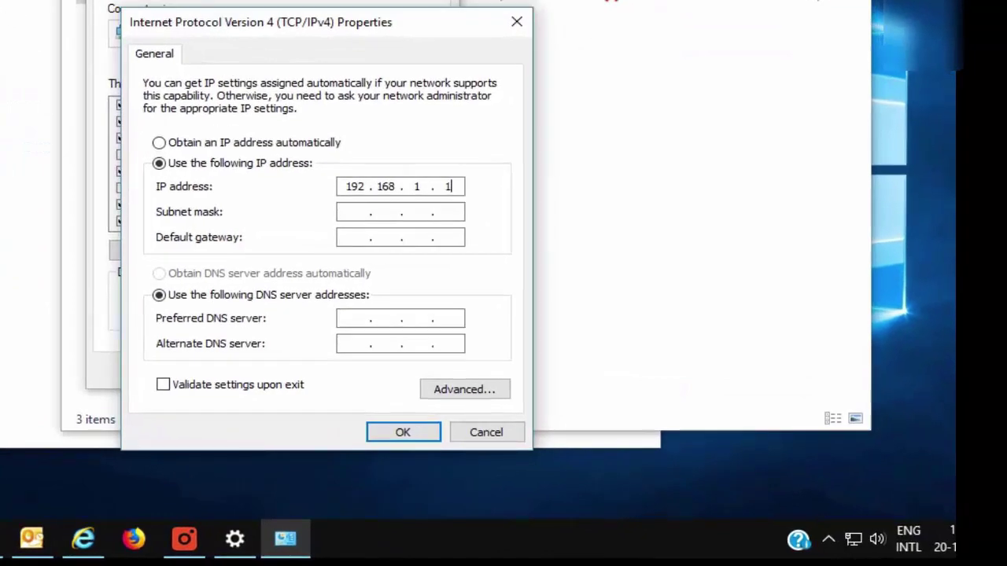
{"action": "key", "text": "BackSpace"}
{"action": "type", "text": "8"}
{"action": "left_click", "coordinate": [350, 211]}
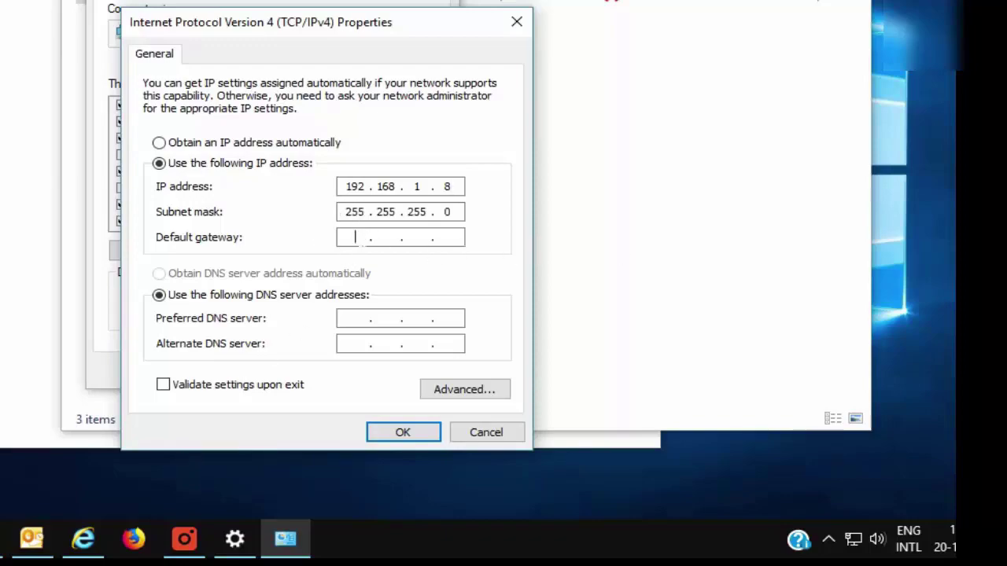
{"action": "type", "text": "192168"}
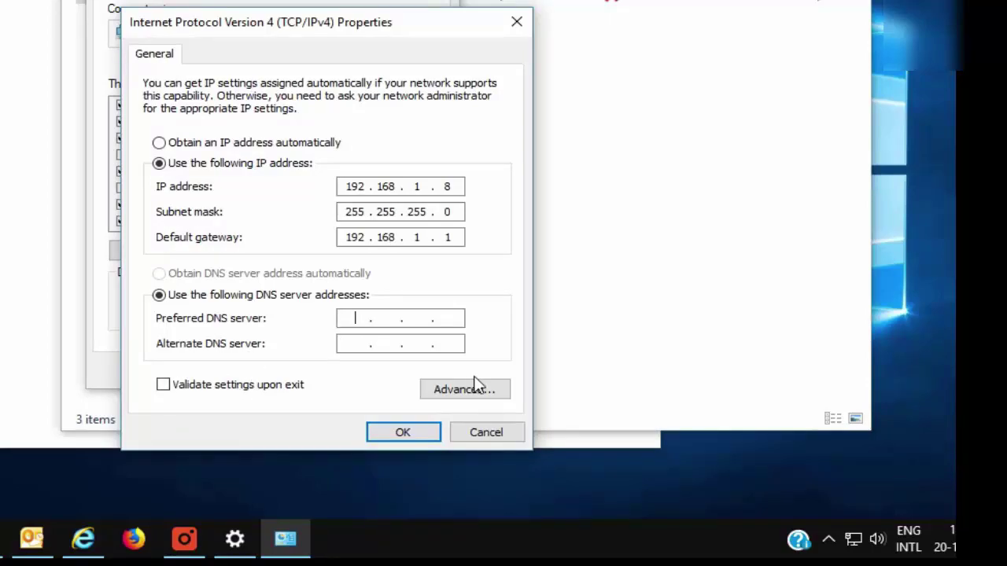
Step: Set the preferred DNS server to 8.8.8.8 and the alternate to 4.4.4.4, and apply the adapter settings
{"action": "type", "text": "8."}
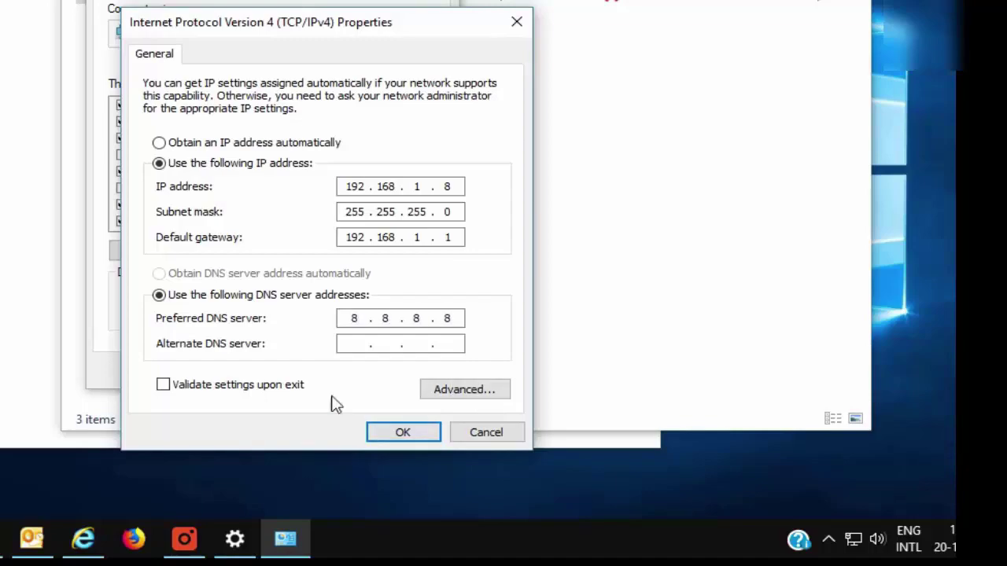
{"action": "left_click", "coordinate": [354, 344]}
{"action": "left_click", "coordinate": [412, 432]}
{"action": "left_click", "coordinate": [346, 376]}
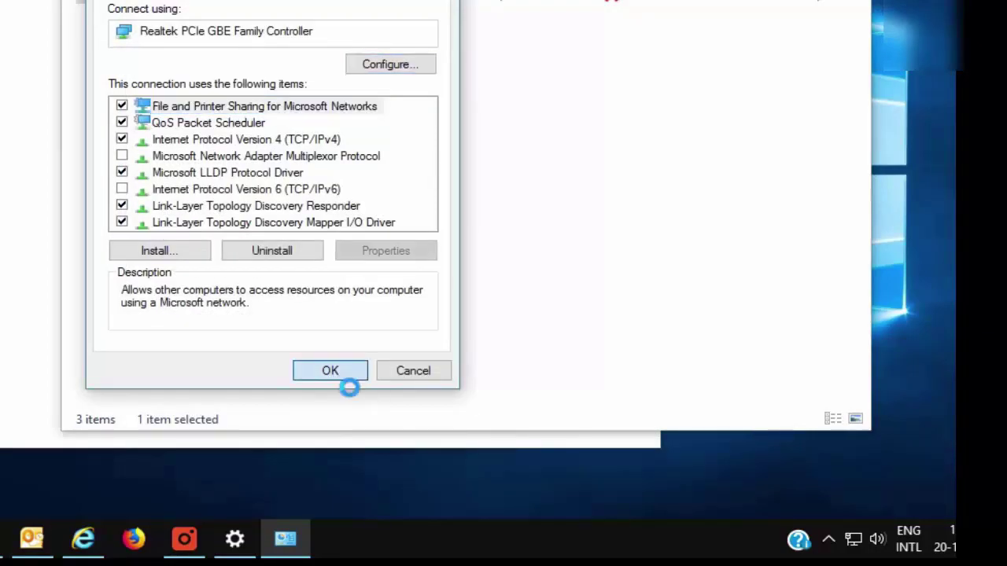
Step: Check the connection status, reopen the Ethernet adapter's IPv4 properties and set it to obtain an IP address automatically
{"action": "mouse_move", "coordinate": [861, 550]}
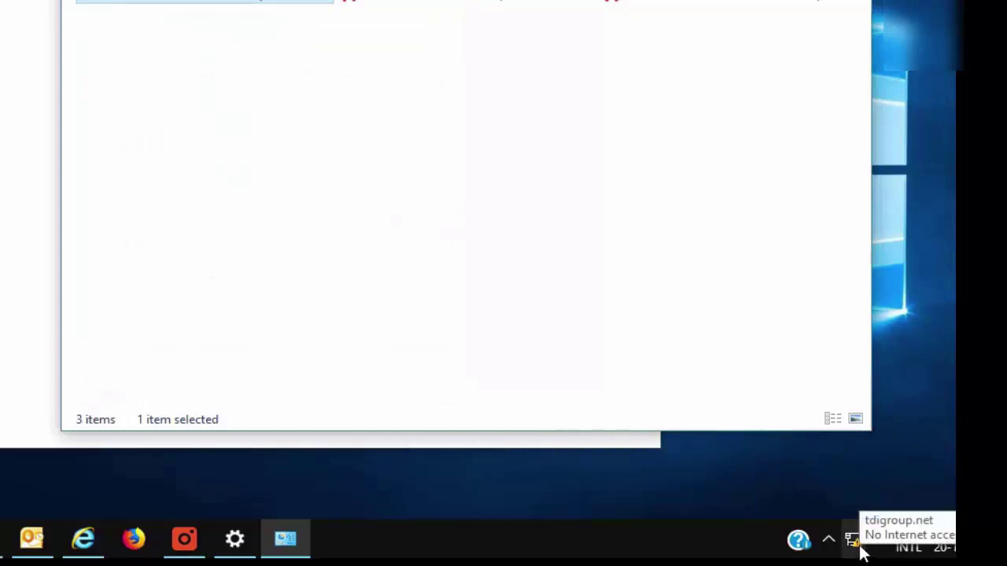
{"action": "left_click", "coordinate": [857, 546]}
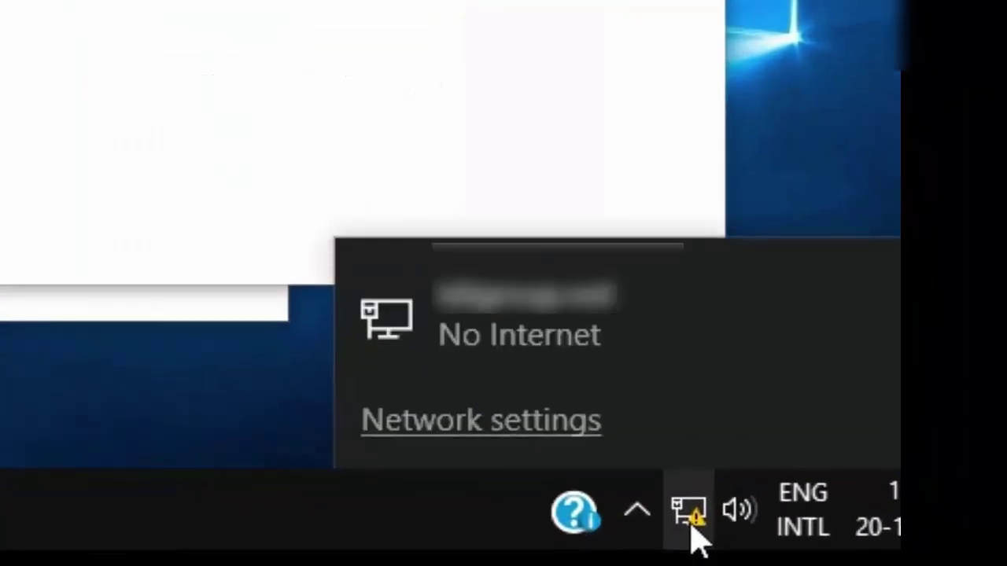
{"action": "left_click", "coordinate": [574, 422]}
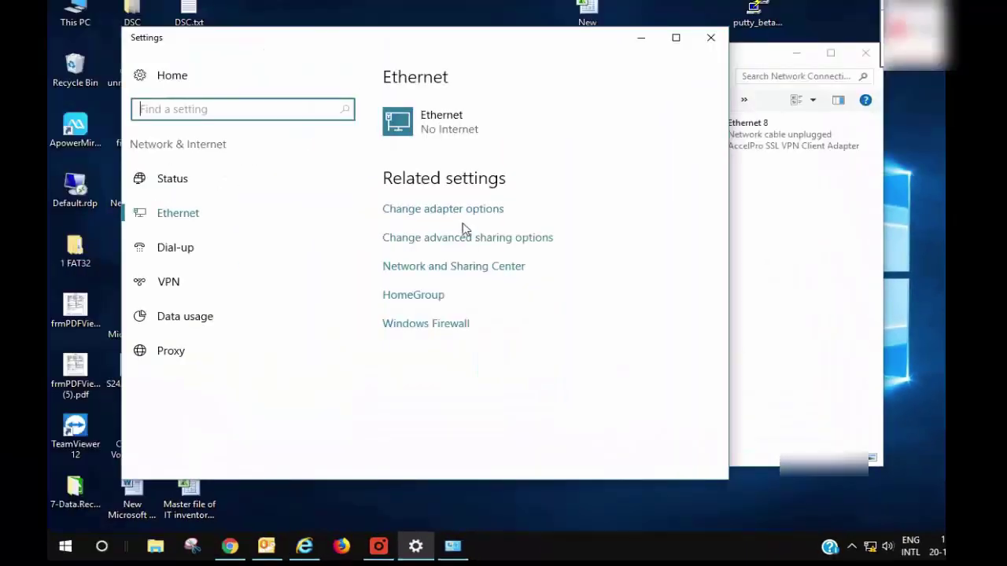
{"action": "left_click", "coordinate": [453, 209]}
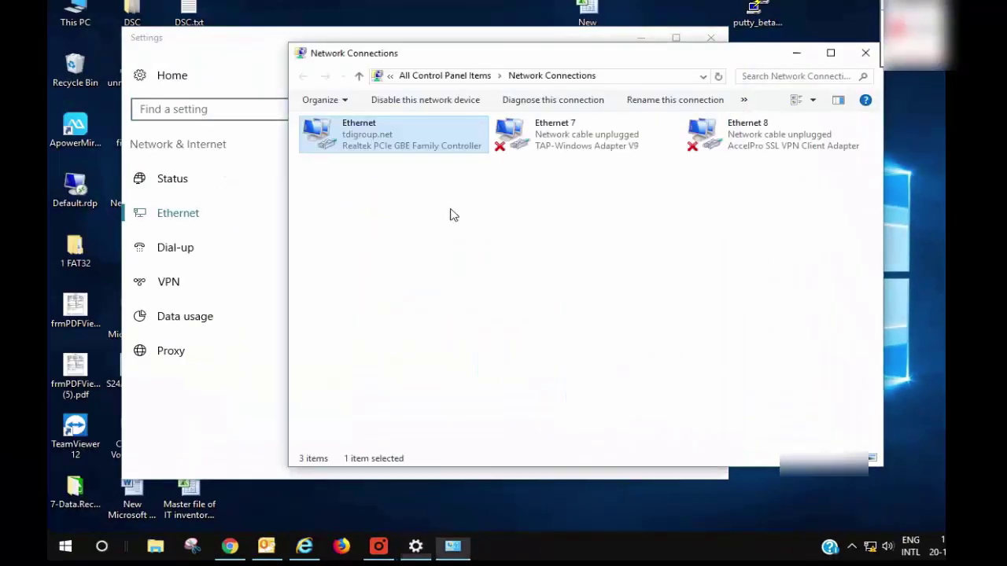
{"action": "right_click", "coordinate": [407, 160]}
{"action": "left_click", "coordinate": [448, 281]}
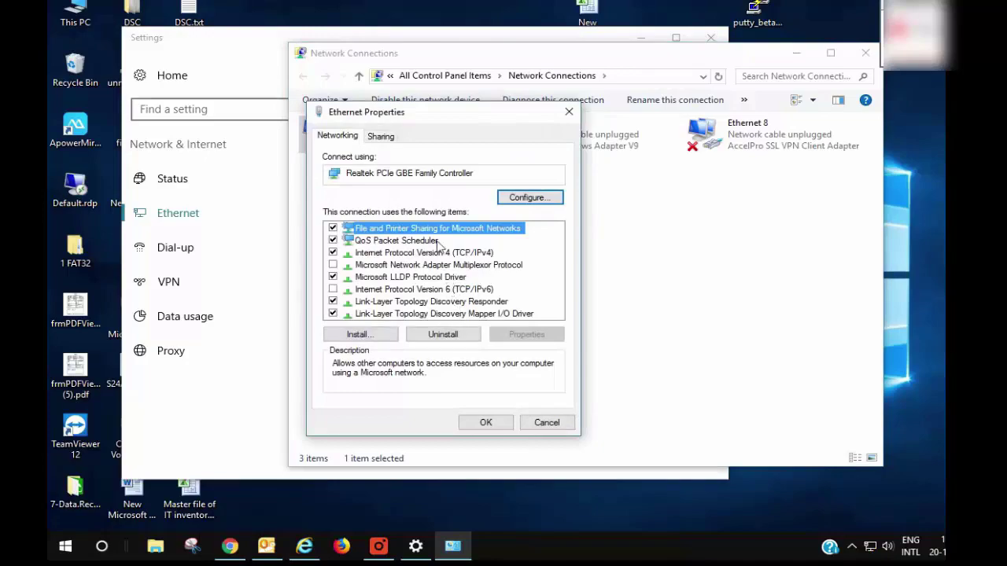
{"action": "double_click", "coordinate": [429, 253]}
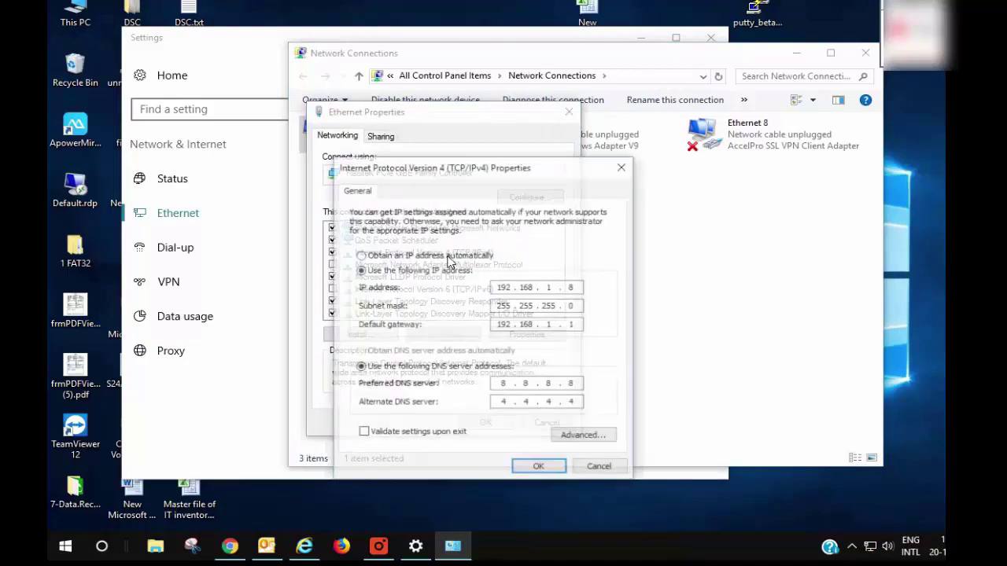
{"action": "left_click", "coordinate": [399, 258]}
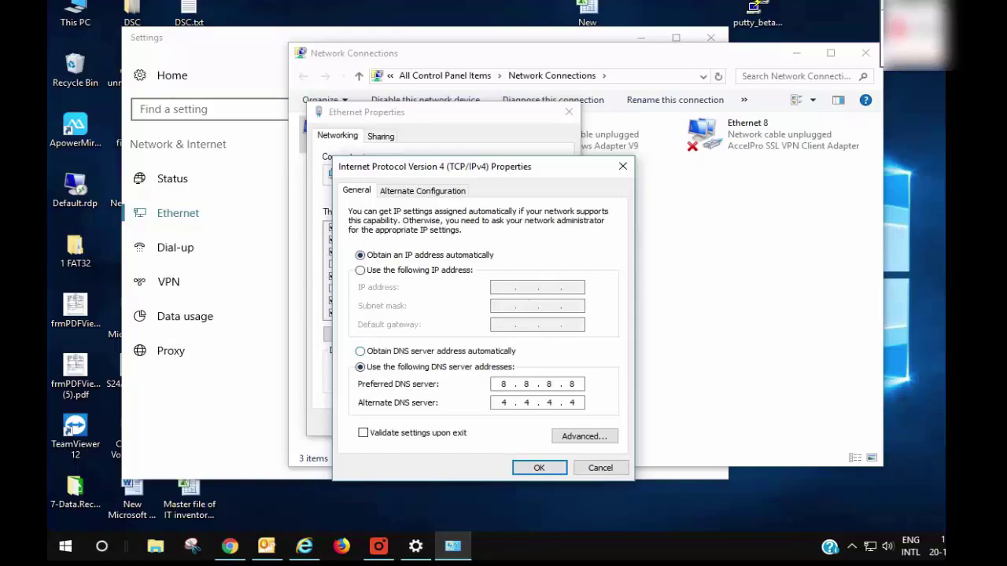
{"action": "left_click", "coordinate": [539, 468]}
{"action": "left_click", "coordinate": [486, 422]}
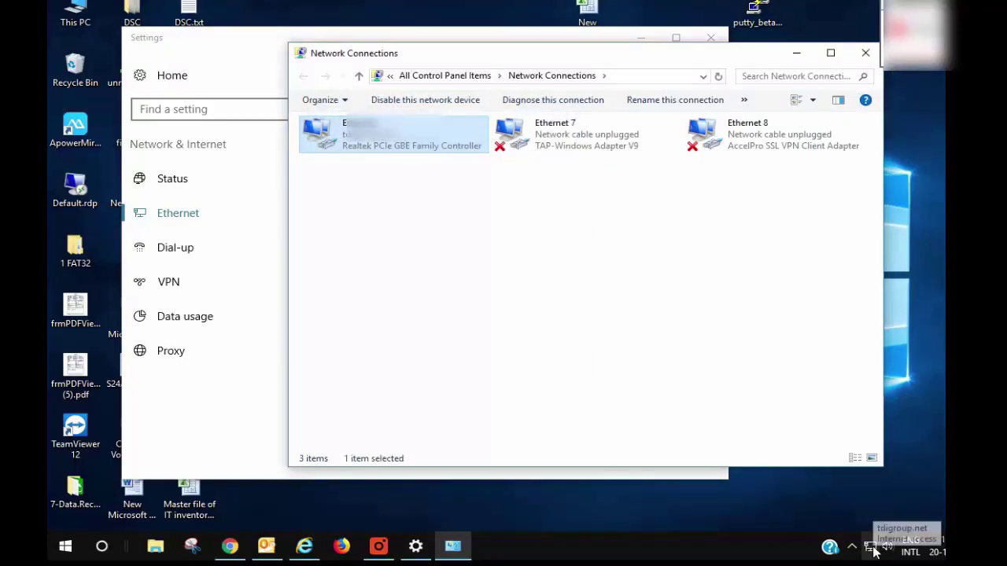
Step: Close the Network Connections window and check the connection status in the Ethernet network settings
{"action": "left_click_drag", "start_coordinate": [700, 60], "coordinate": [611, 66]}
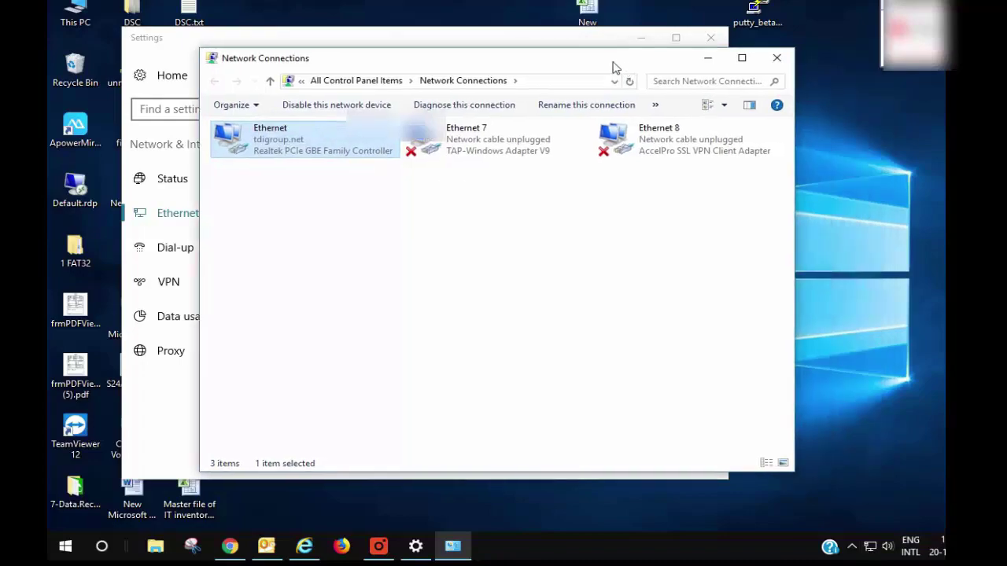
{"action": "left_click", "coordinate": [782, 65]}
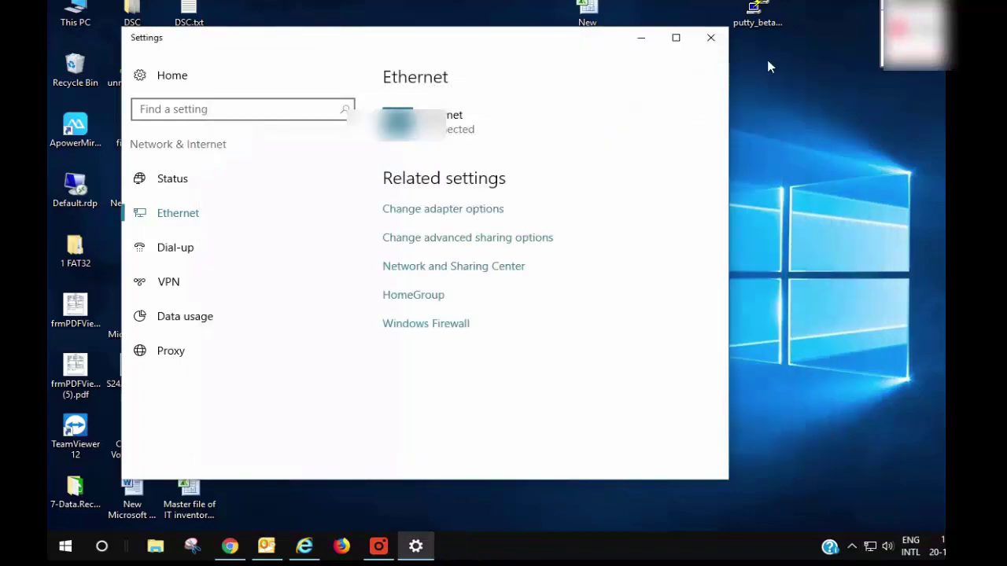
{"action": "left_click", "coordinate": [869, 548]}
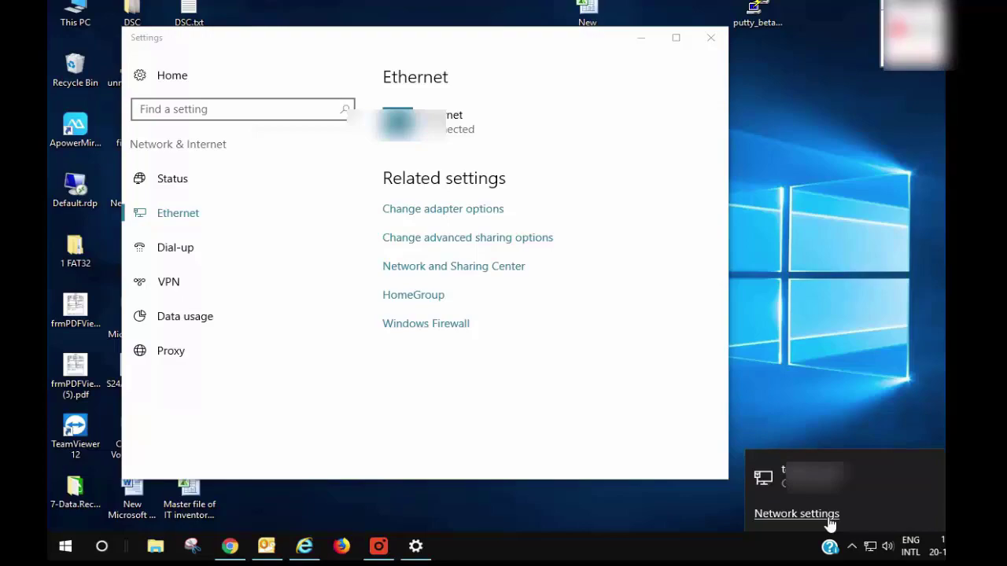
{"action": "left_click", "coordinate": [828, 518]}
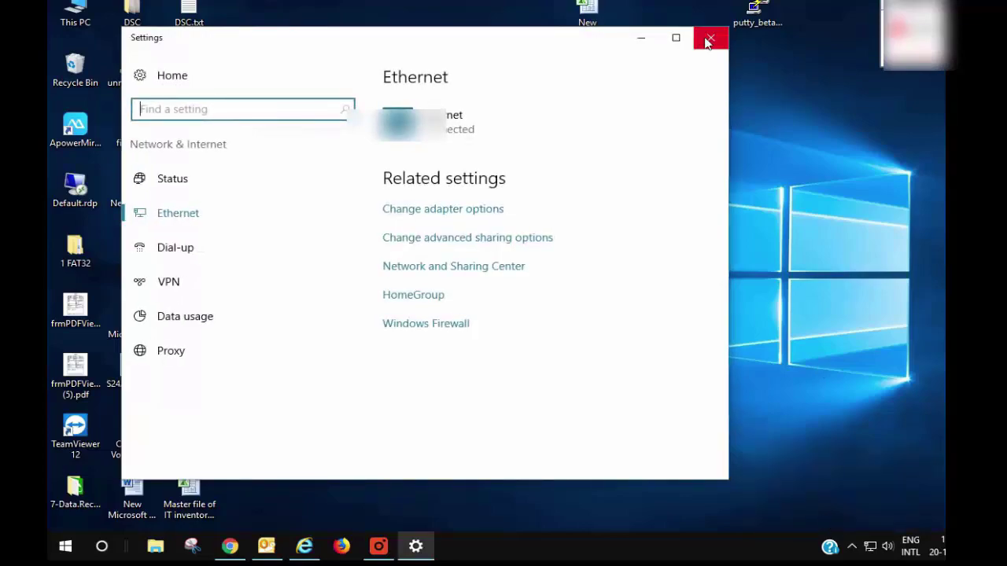
Step: Close the Settings window and list the network adapters under Device Manager in this PC's Computer Management
{"action": "left_click", "coordinate": [711, 37]}
{"action": "left_click_drag", "start_coordinate": [74, 20], "coordinate": [360, 137]}
{"action": "right_click", "coordinate": [361, 137]}
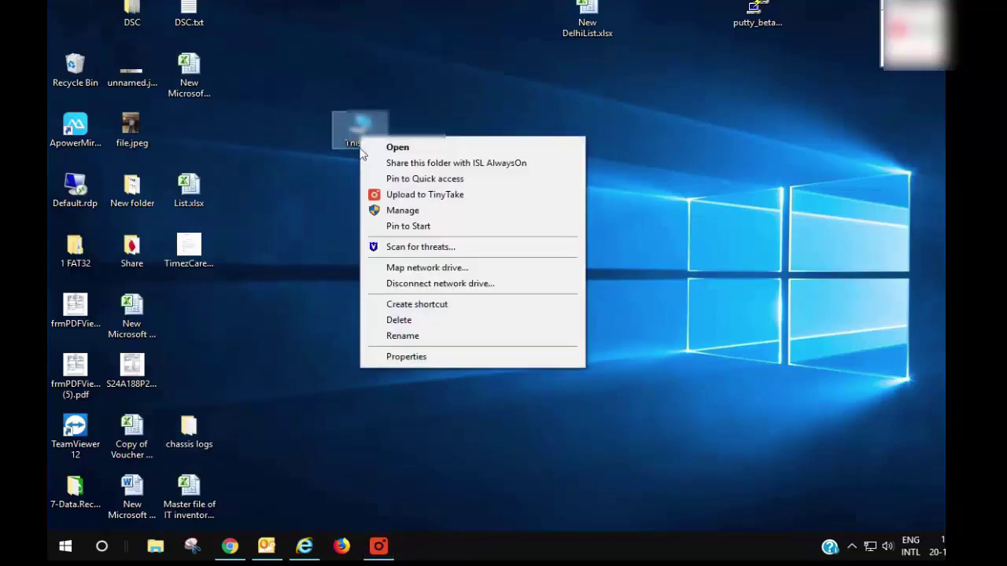
{"action": "left_click", "coordinate": [410, 216]}
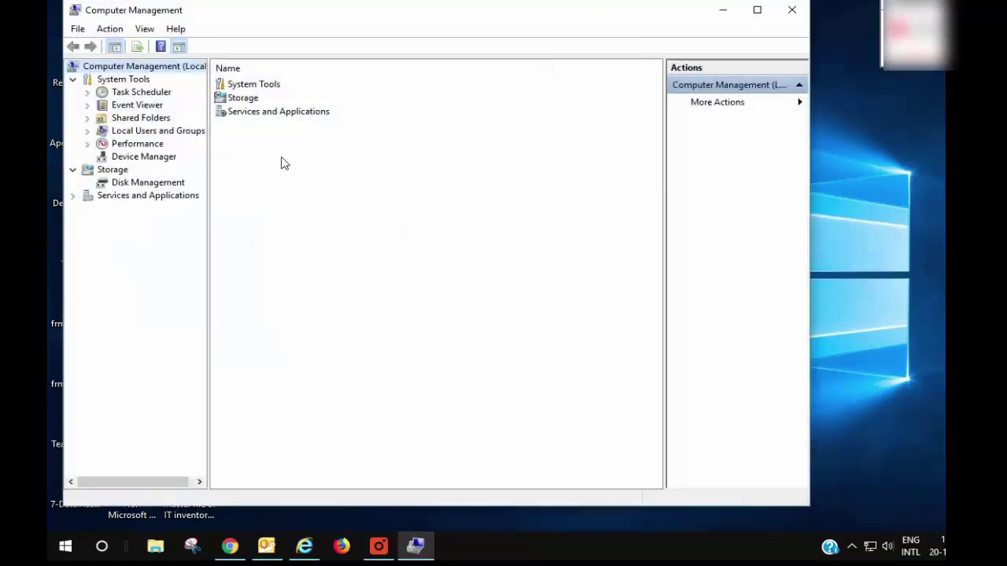
{"action": "left_click", "coordinate": [125, 158]}
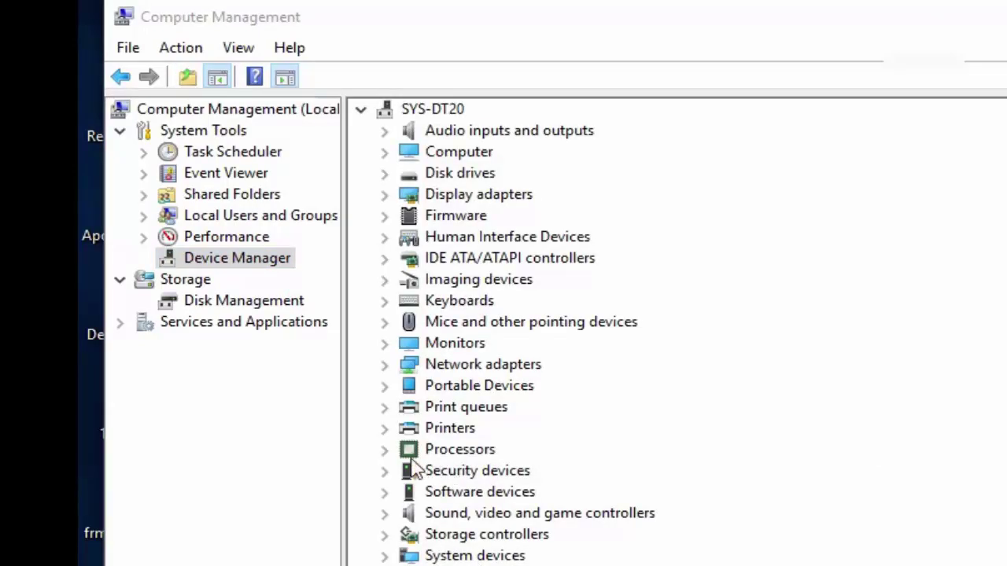
{"action": "left_click", "coordinate": [397, 369]}
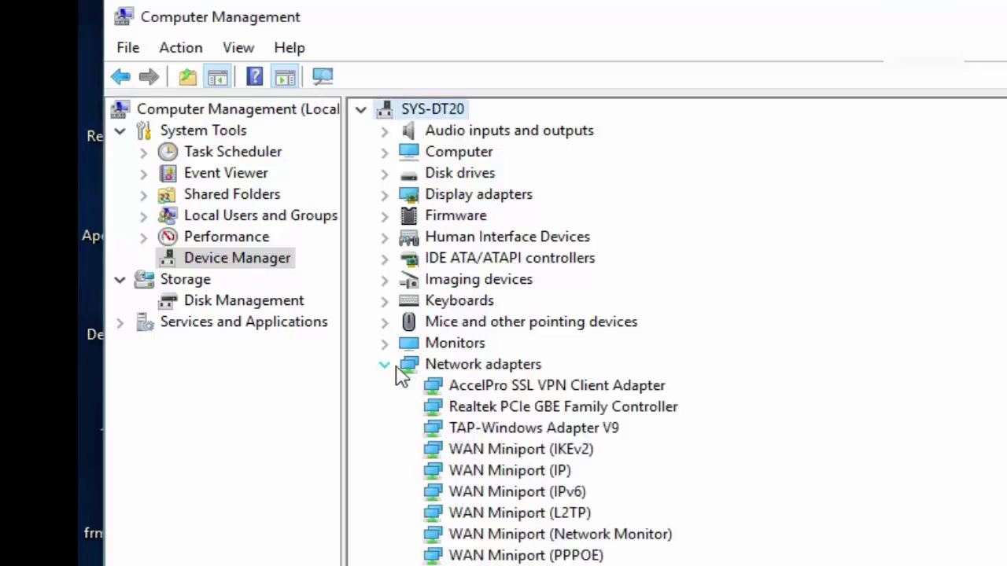
Step: Uninstall the Realtek PCIe GBE Family Controller without deleting its driver software
{"action": "left_click", "coordinate": [557, 438]}
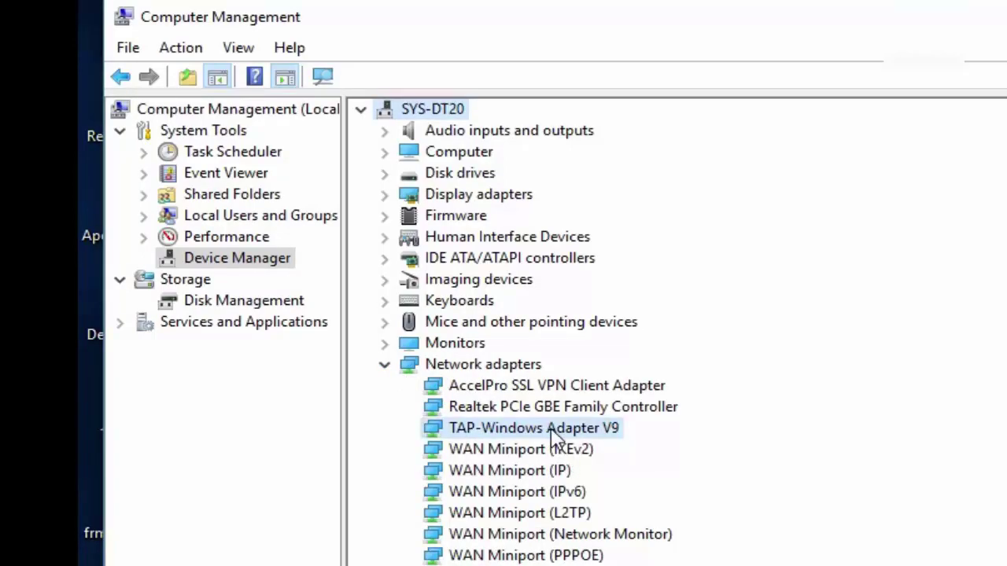
{"action": "left_click", "coordinate": [593, 534]}
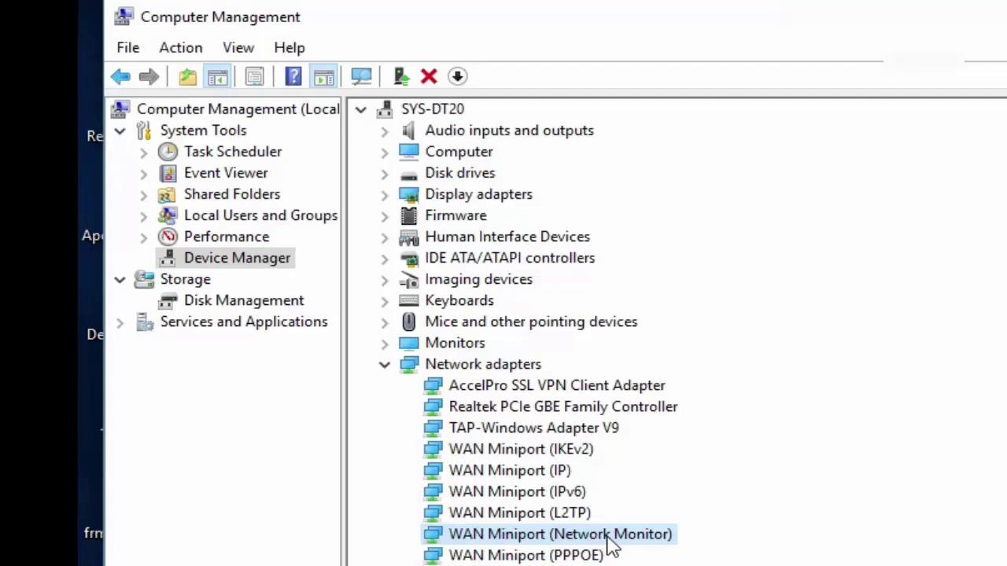
{"action": "left_click", "coordinate": [579, 407]}
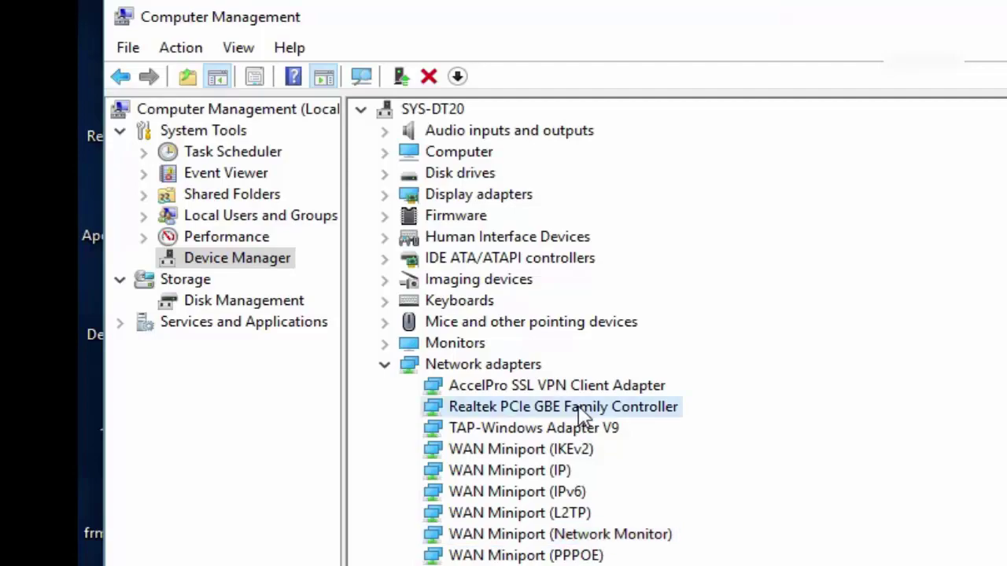
{"action": "right_click", "coordinate": [581, 415]}
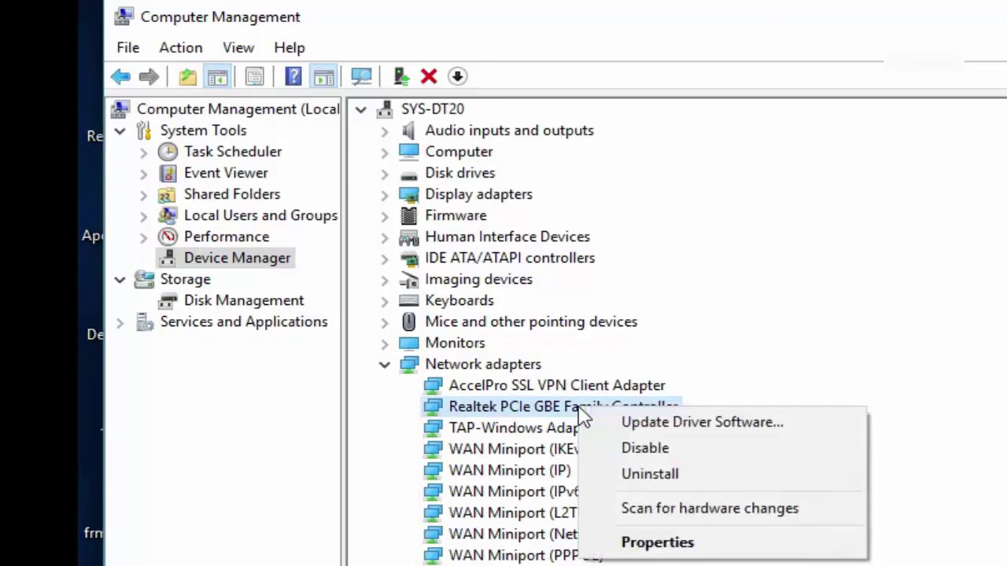
{"action": "left_click", "coordinate": [651, 475]}
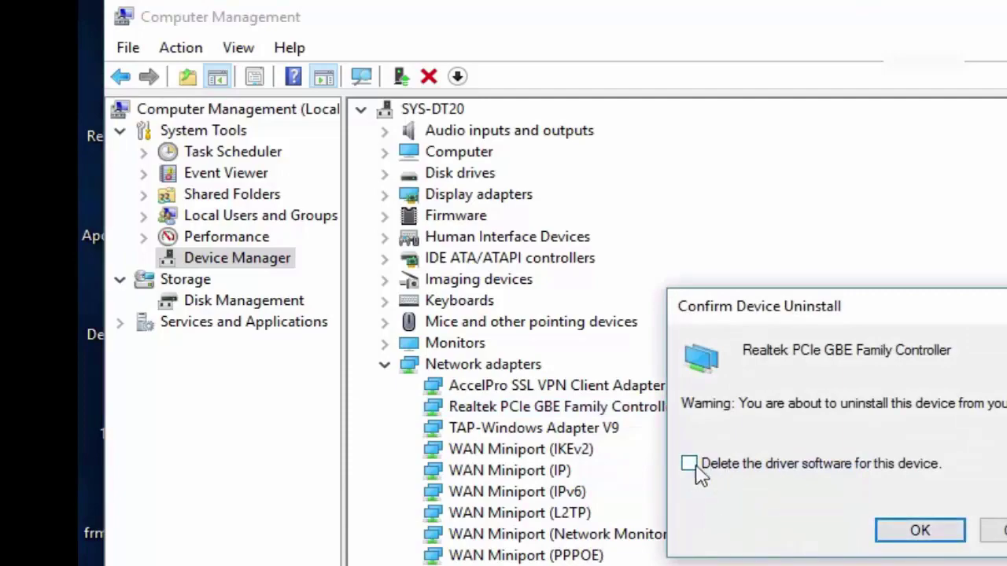
{"action": "left_click", "coordinate": [921, 531]}
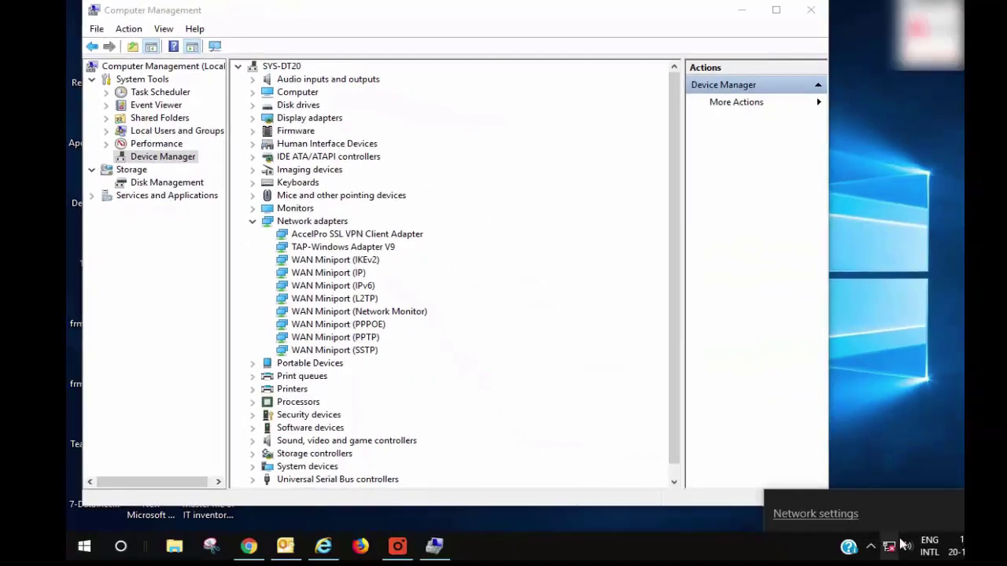
Step: Scan for hardware changes to reinstall the Realtek PCIe GBE Family Controller, and close Computer Management
{"action": "left_click", "coordinate": [215, 47]}
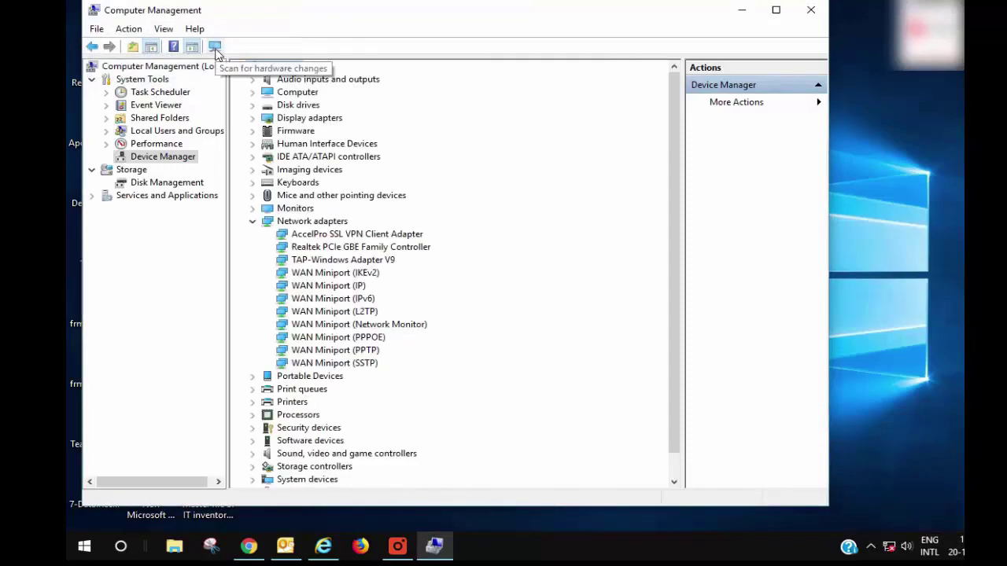
{"action": "left_click", "coordinate": [324, 248]}
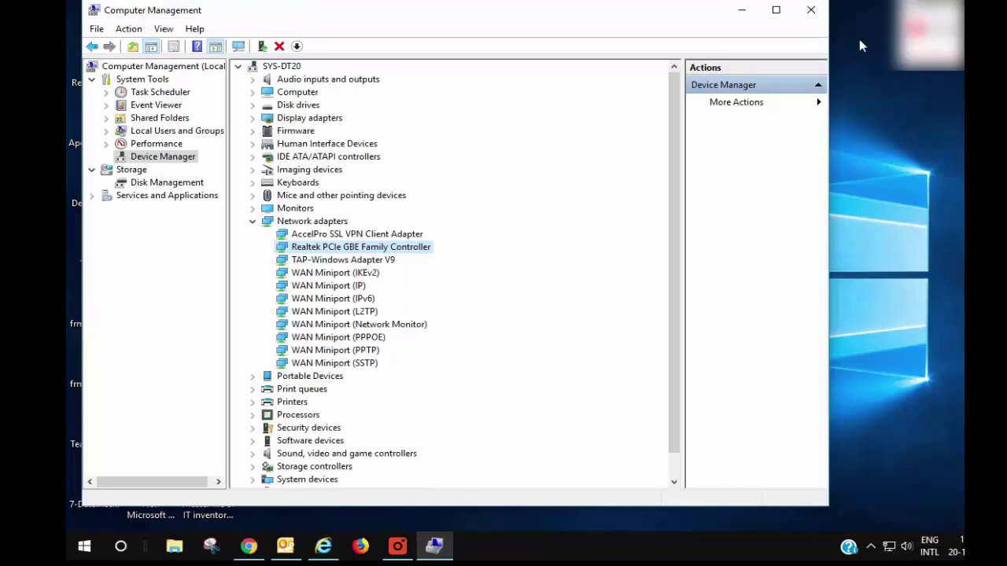
{"action": "left_click", "coordinate": [811, 11]}
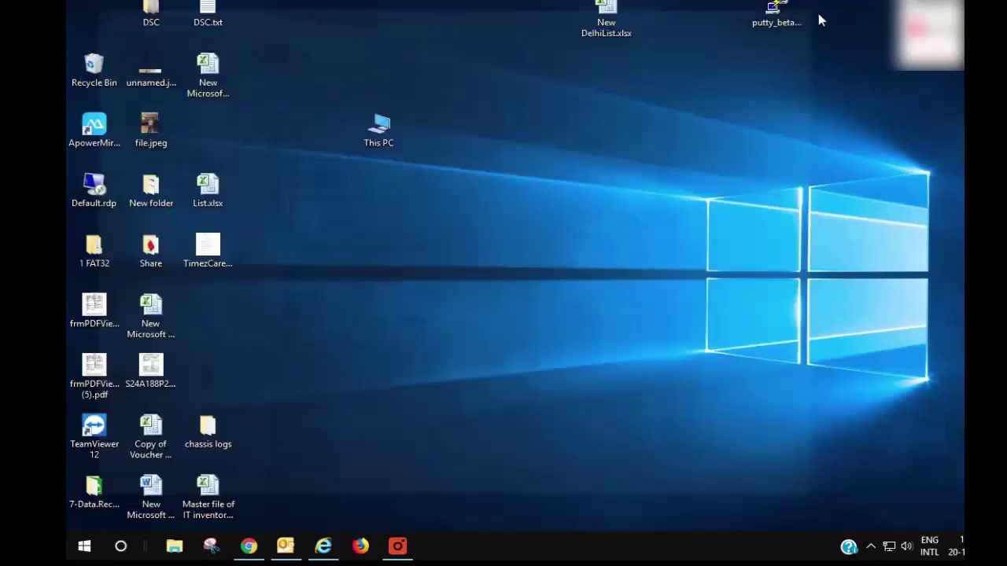
{"action": "right_click", "coordinate": [587, 230]}
{"action": "left_click", "coordinate": [638, 273]}
{"action": "right_click", "coordinate": [548, 192]}
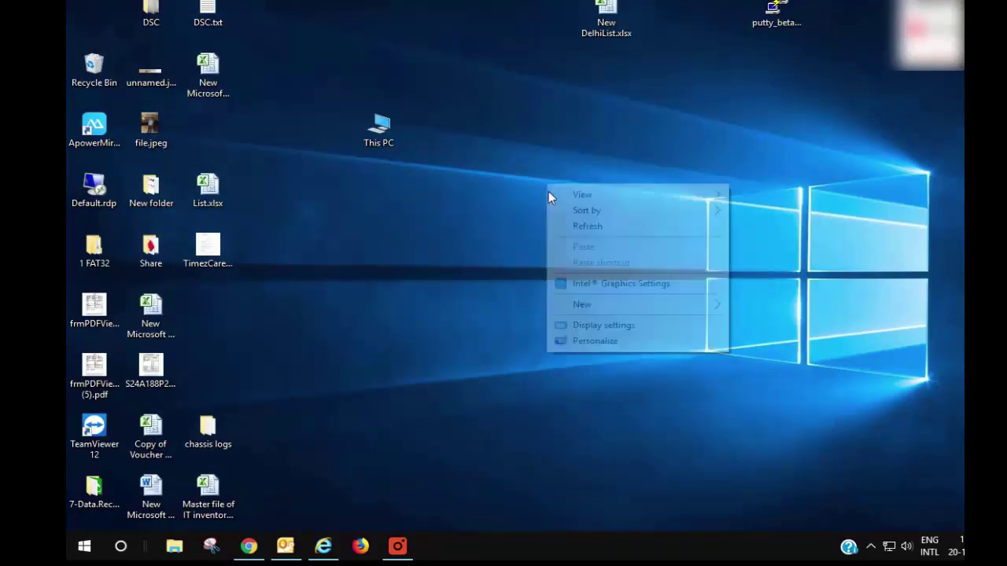
{"action": "left_click", "coordinate": [589, 228]}
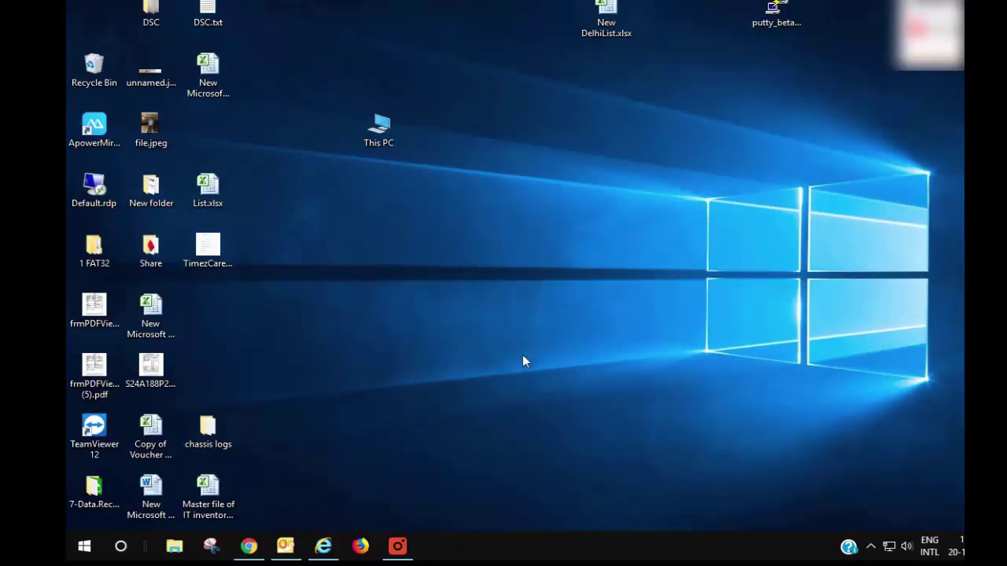
{"action": "right_click", "coordinate": [525, 230]}
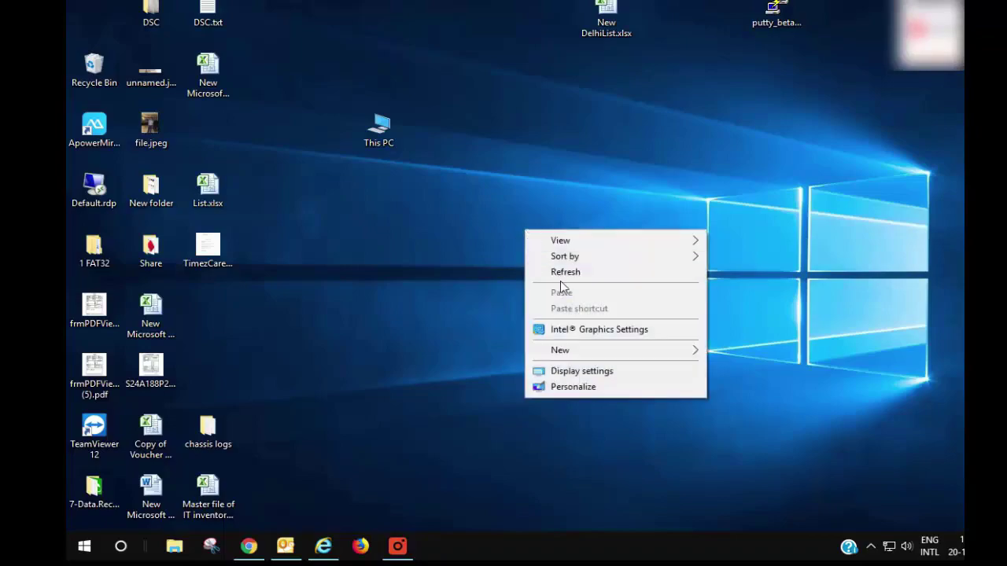
{"action": "left_click", "coordinate": [565, 273]}
{"action": "right_click", "coordinate": [511, 214]}
{"action": "left_click", "coordinate": [549, 257]}
{"action": "right_click", "coordinate": [499, 202]}
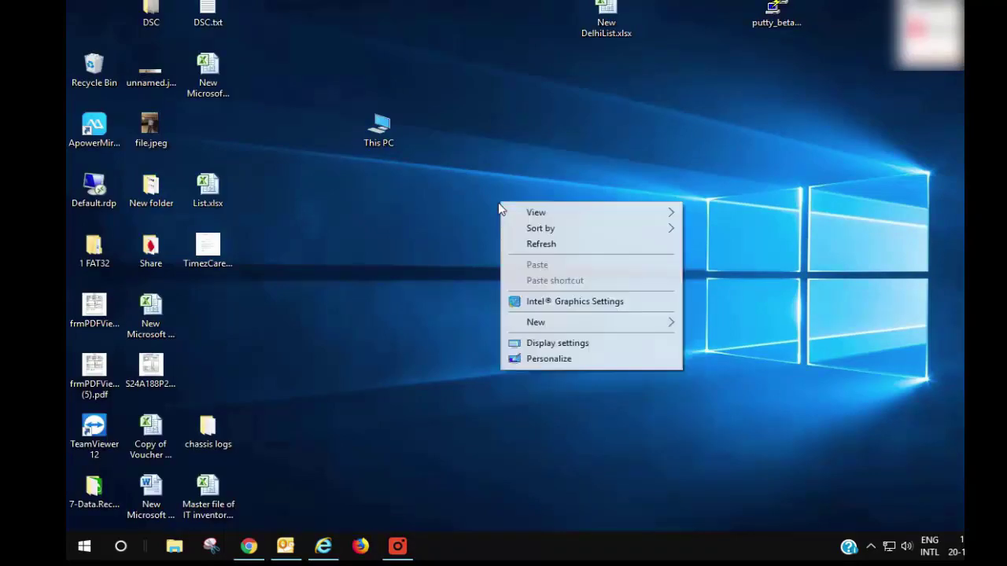
{"action": "left_click", "coordinate": [533, 243]}
{"action": "right_click", "coordinate": [526, 197]}
{"action": "left_click", "coordinate": [565, 241]}
{"action": "right_click", "coordinate": [526, 197]}
{"action": "left_click", "coordinate": [561, 242]}
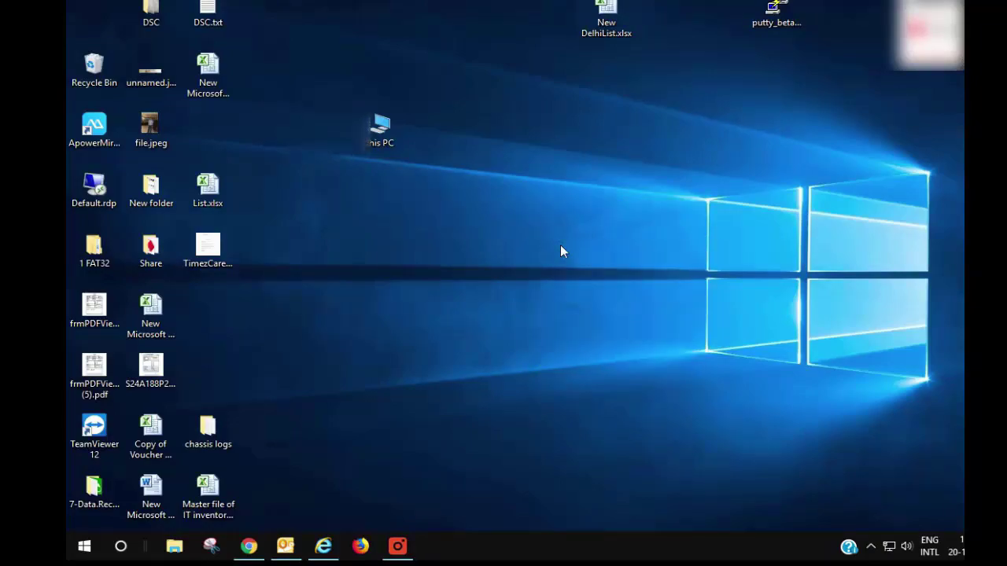
{"action": "right_click", "coordinate": [504, 166]}
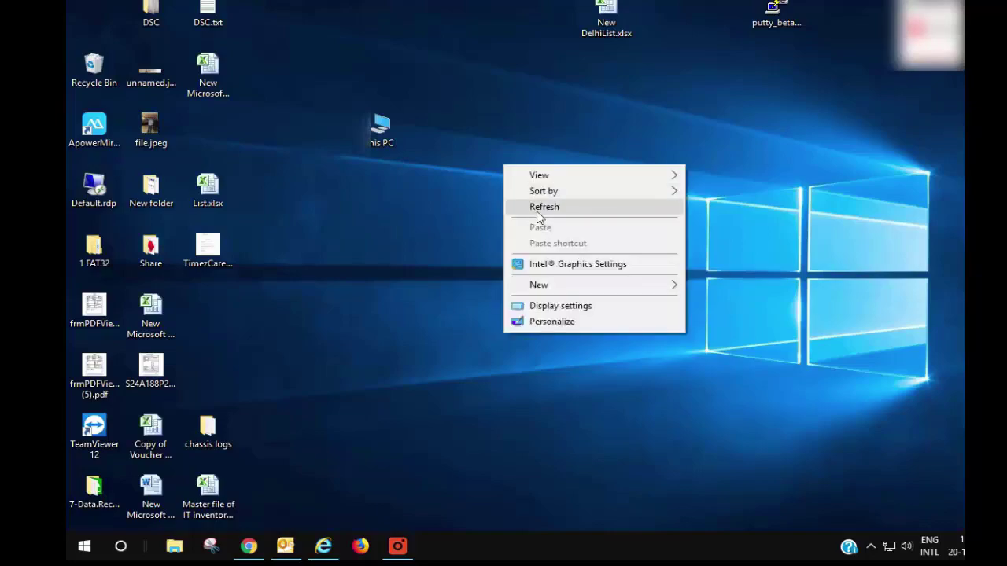
{"action": "left_click", "coordinate": [537, 210]}
Step: Check the Ethernet adapter's connection status and its IPv4 address and DNS settings, and close its dialogs
{"action": "left_click", "coordinate": [889, 546]}
{"action": "left_click", "coordinate": [816, 513]}
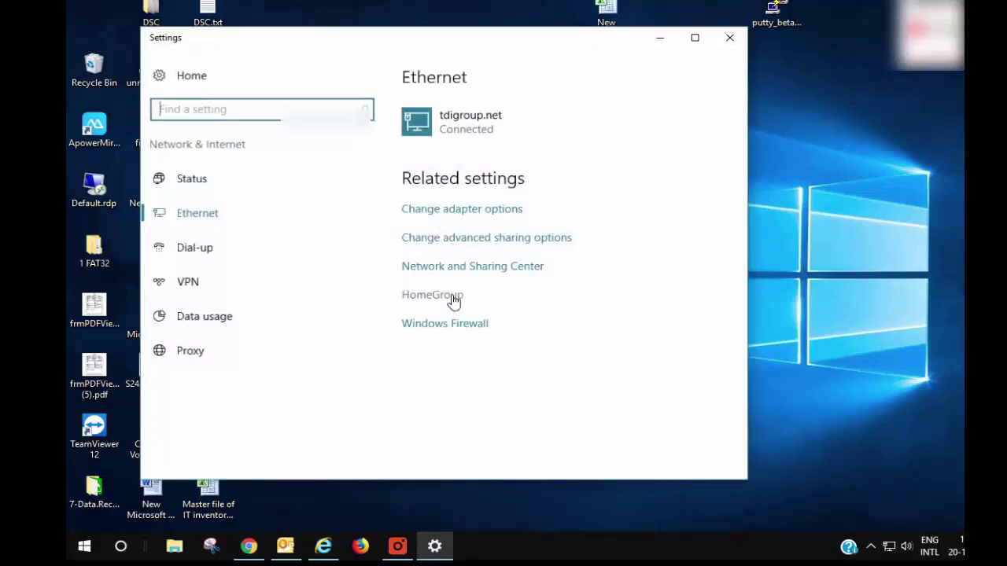
{"action": "left_click", "coordinate": [470, 210]}
{"action": "double_click", "coordinate": [332, 155]}
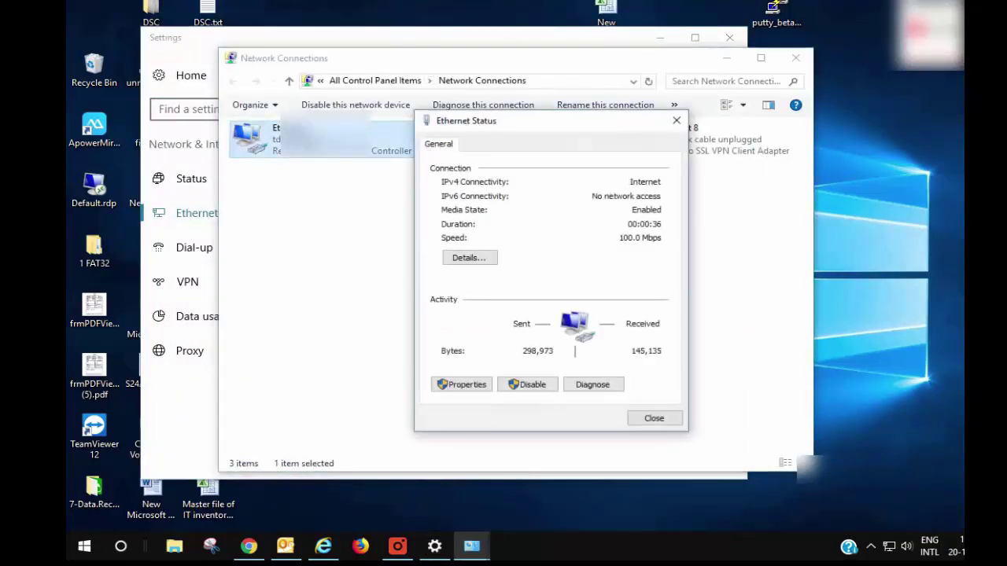
{"action": "left_click", "coordinate": [481, 387]}
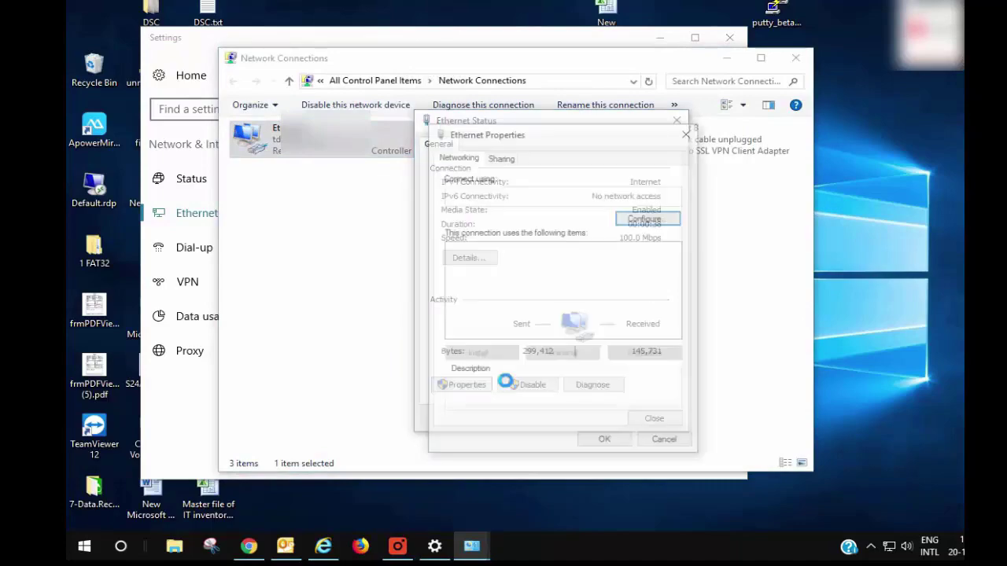
{"action": "double_click", "coordinate": [578, 274]}
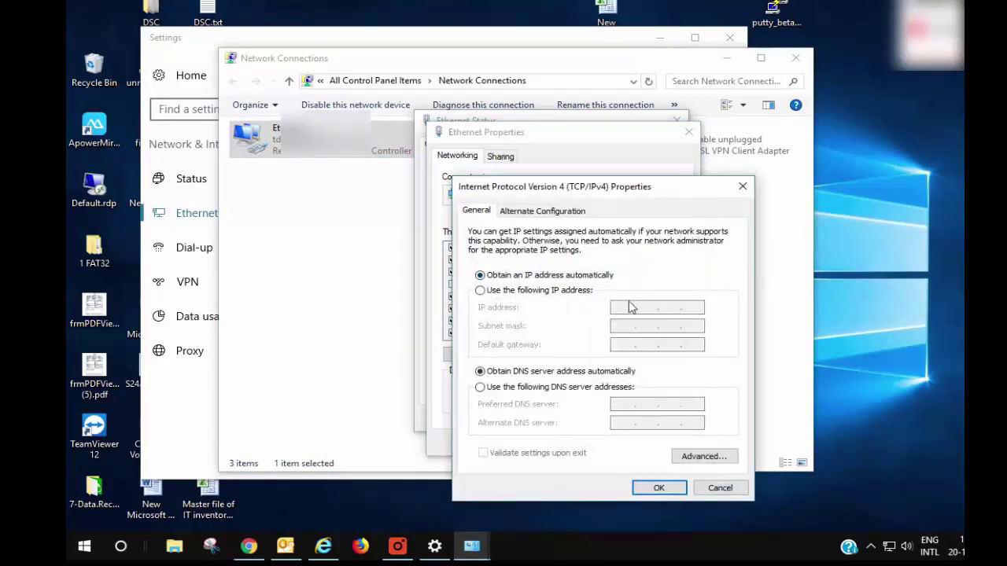
{"action": "left_click", "coordinate": [659, 489]}
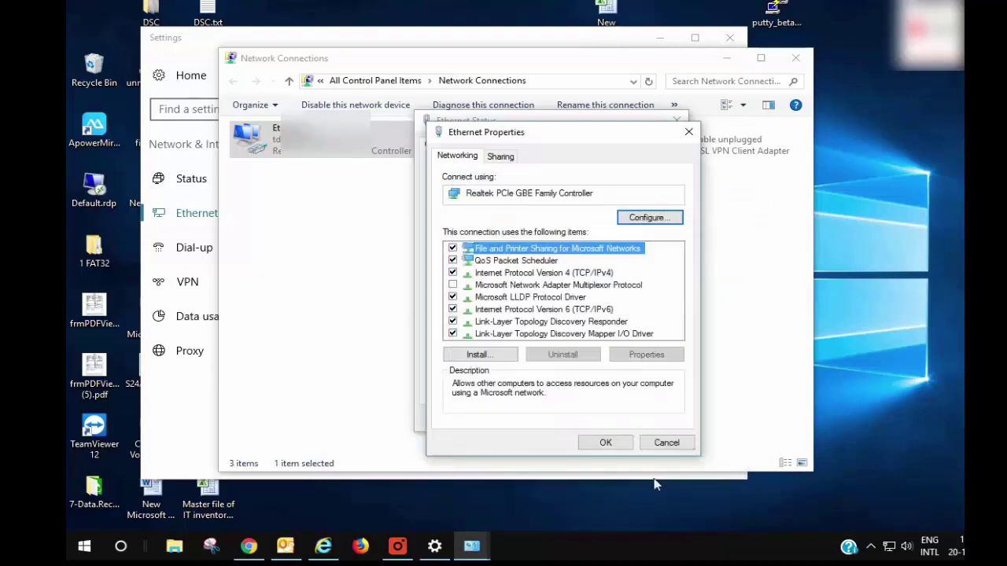
{"action": "left_click", "coordinate": [605, 442]}
{"action": "left_click", "coordinate": [656, 421]}
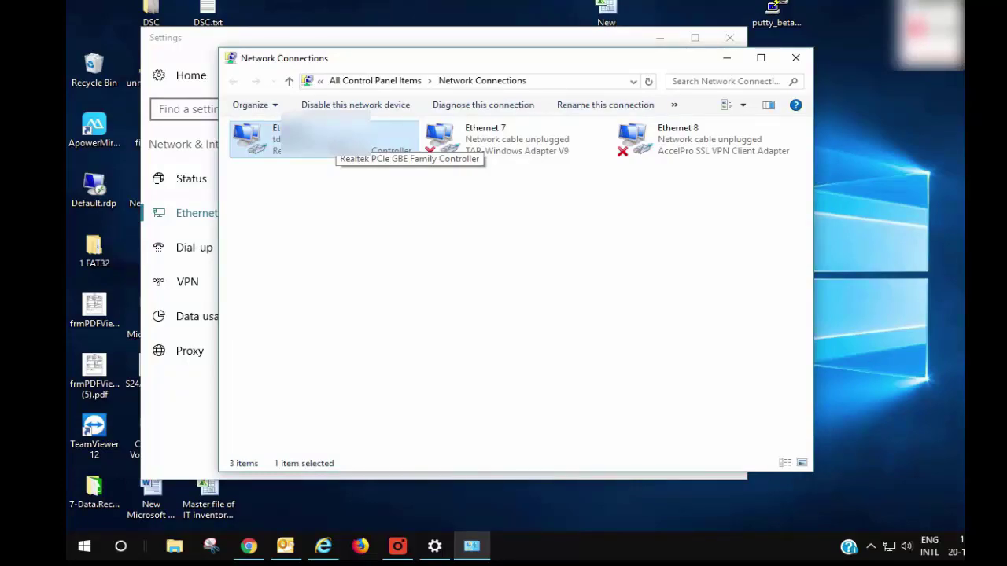
Step: Review the Ethernet adapter's status, its connection items and its available actions in Network Connections
{"action": "double_click", "coordinate": [338, 141]}
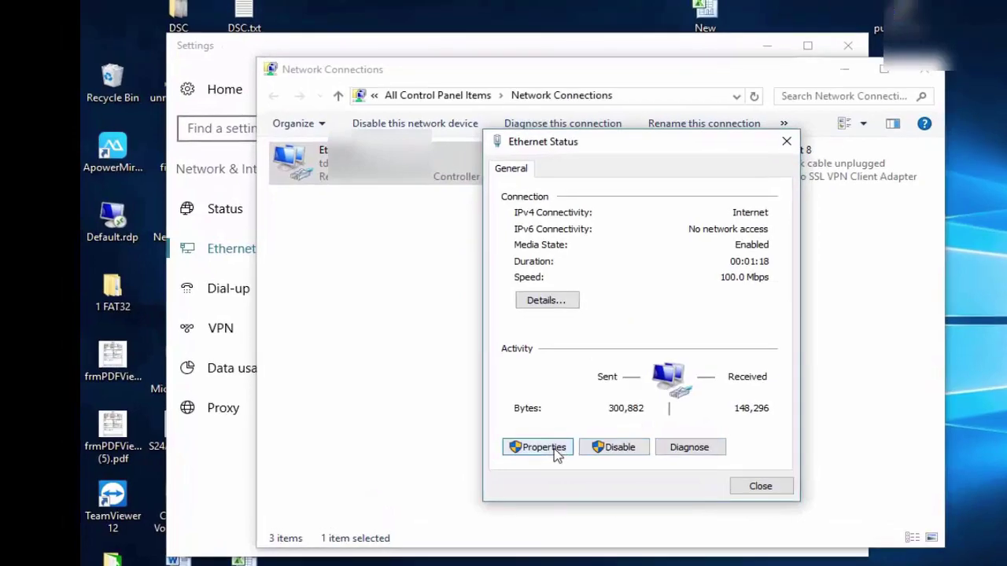
{"action": "left_click", "coordinate": [556, 452]}
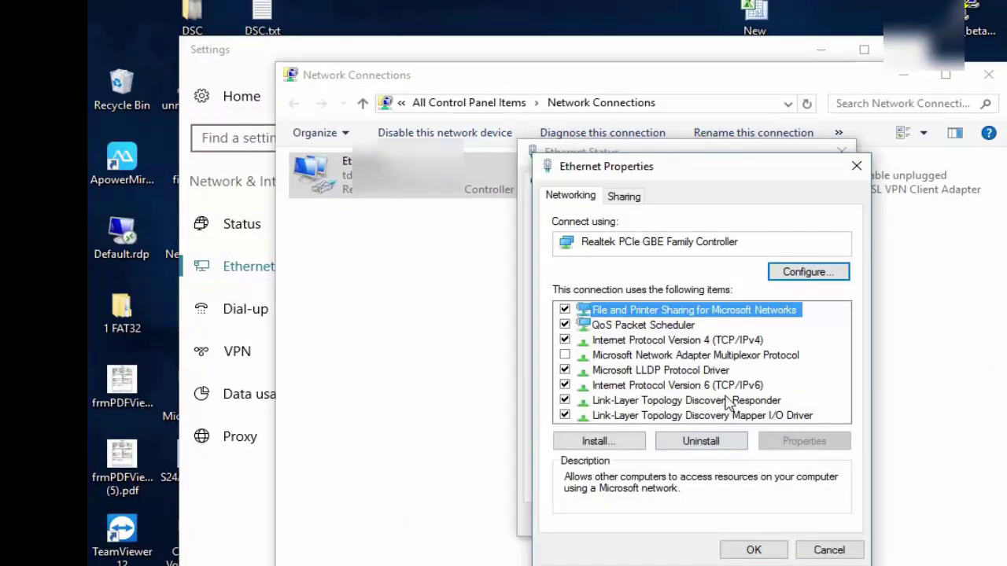
{"action": "left_click", "coordinate": [759, 550]}
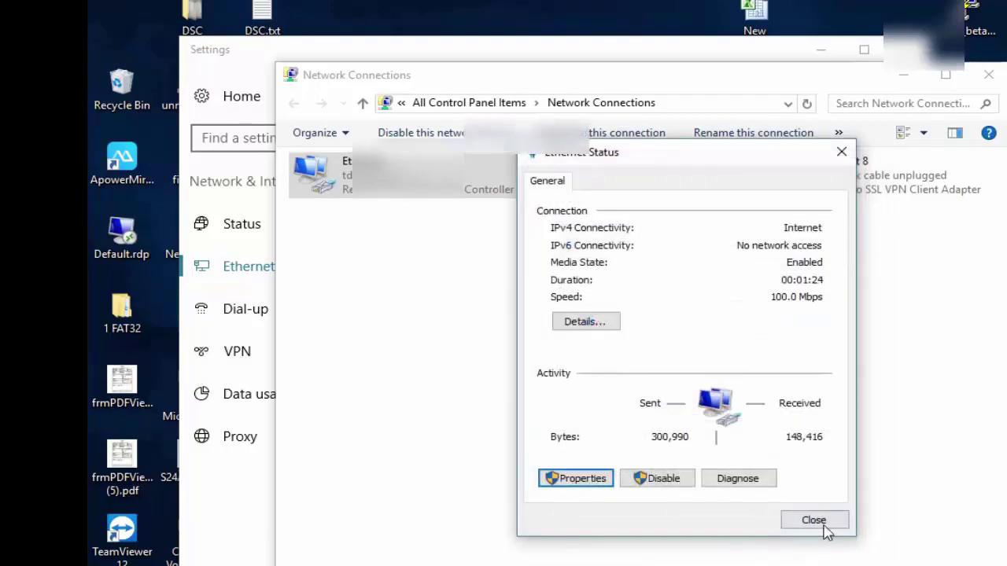
{"action": "left_click", "coordinate": [814, 520]}
{"action": "right_click", "coordinate": [351, 165]}
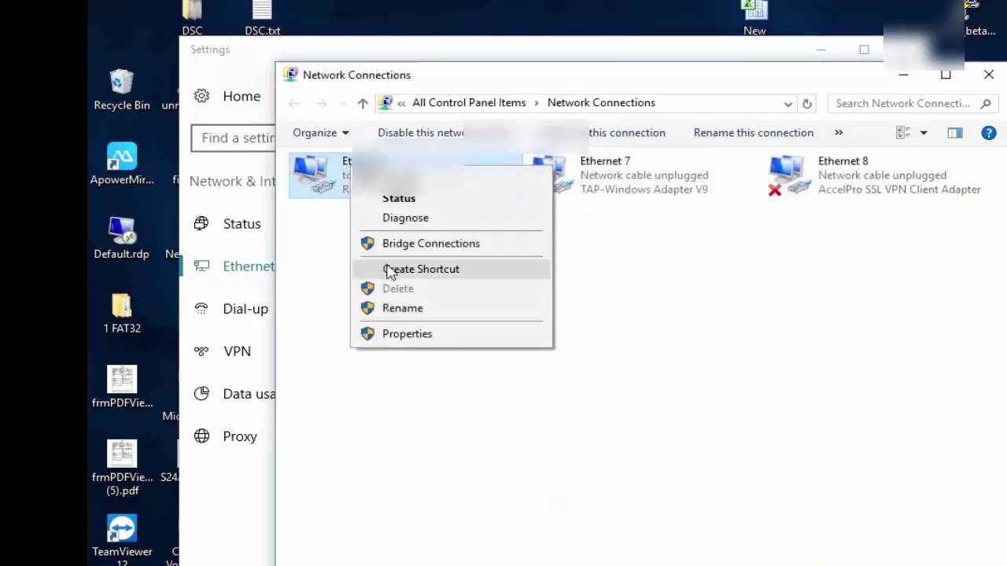
{"action": "left_click", "coordinate": [901, 492]}
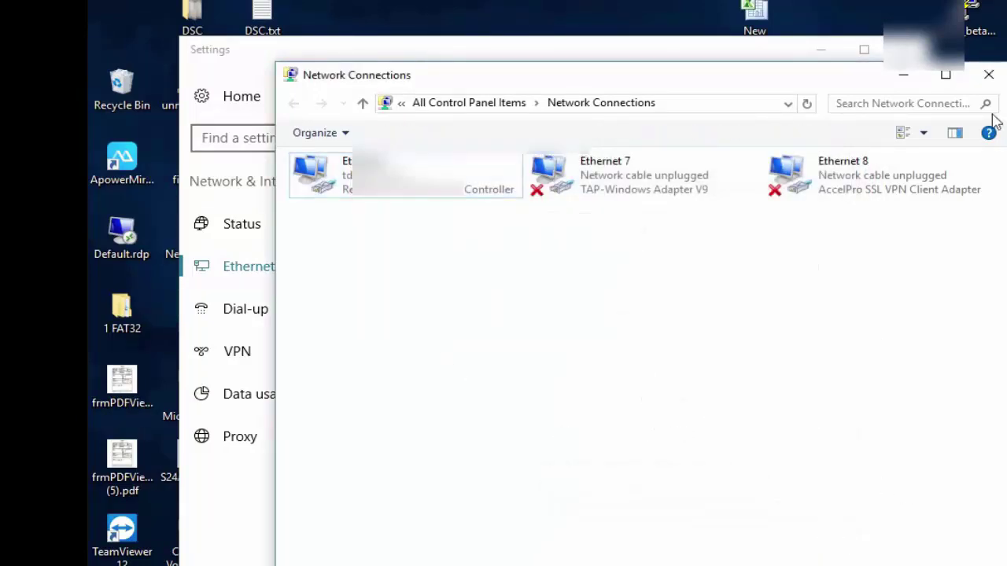